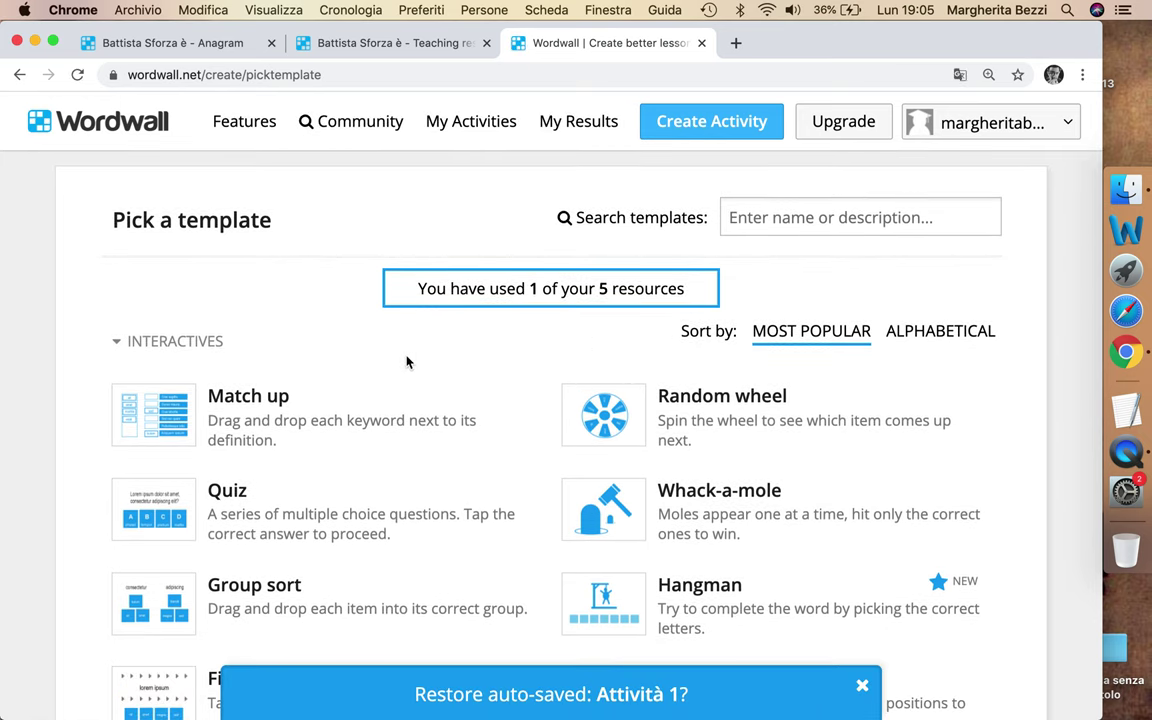
Start a new activity from the Random cards template, without restoring the auto-saved one, and title it "Attività 1".
left_click(862, 685)
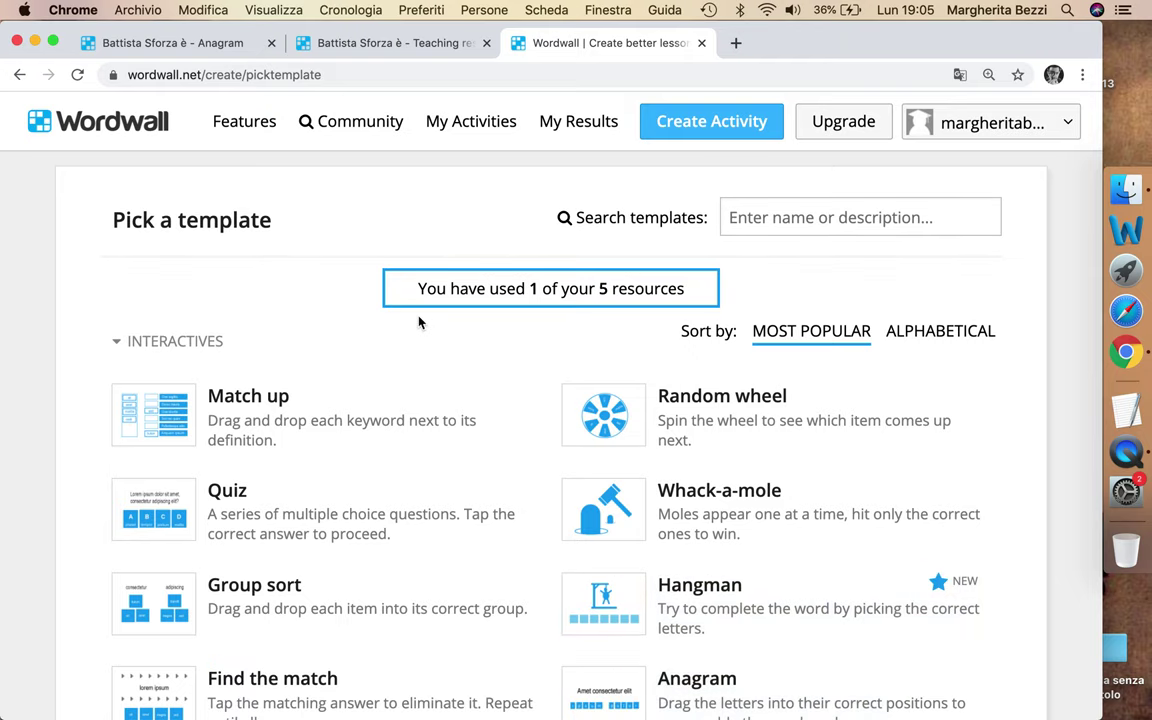
scroll(420, 322, "down", 5)
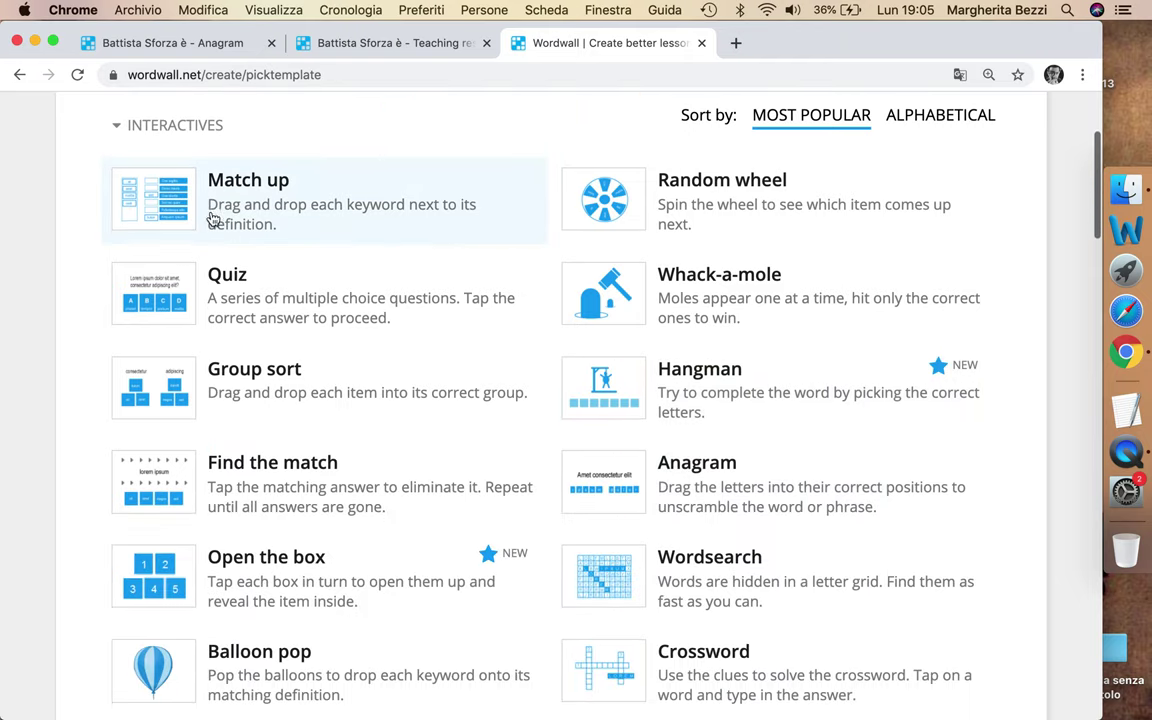
scroll(213, 220, "down", 1)
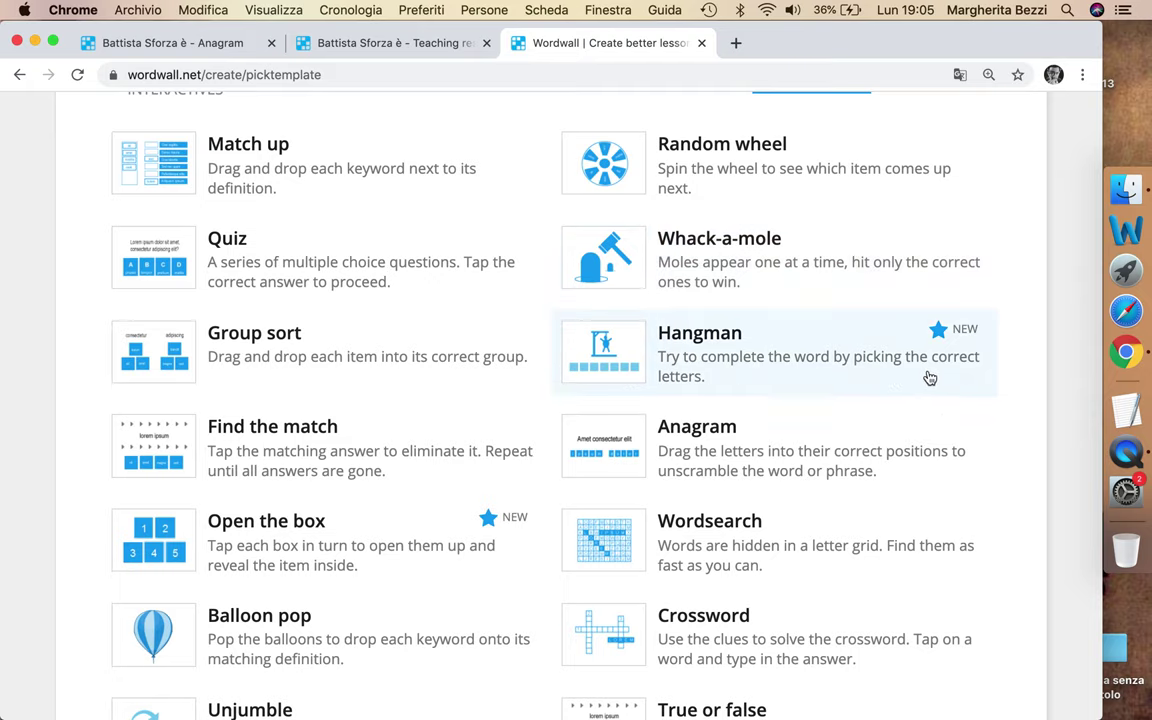
scroll(930, 378, "down", 2)
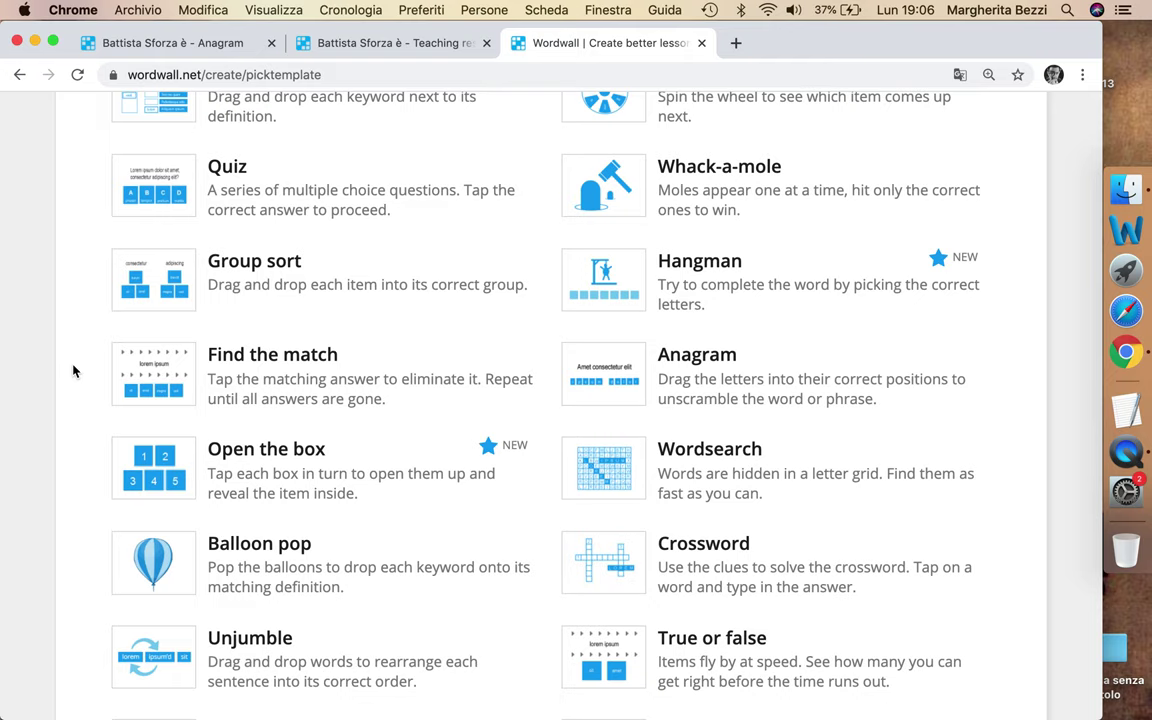
scroll(73, 371, "up", 3)
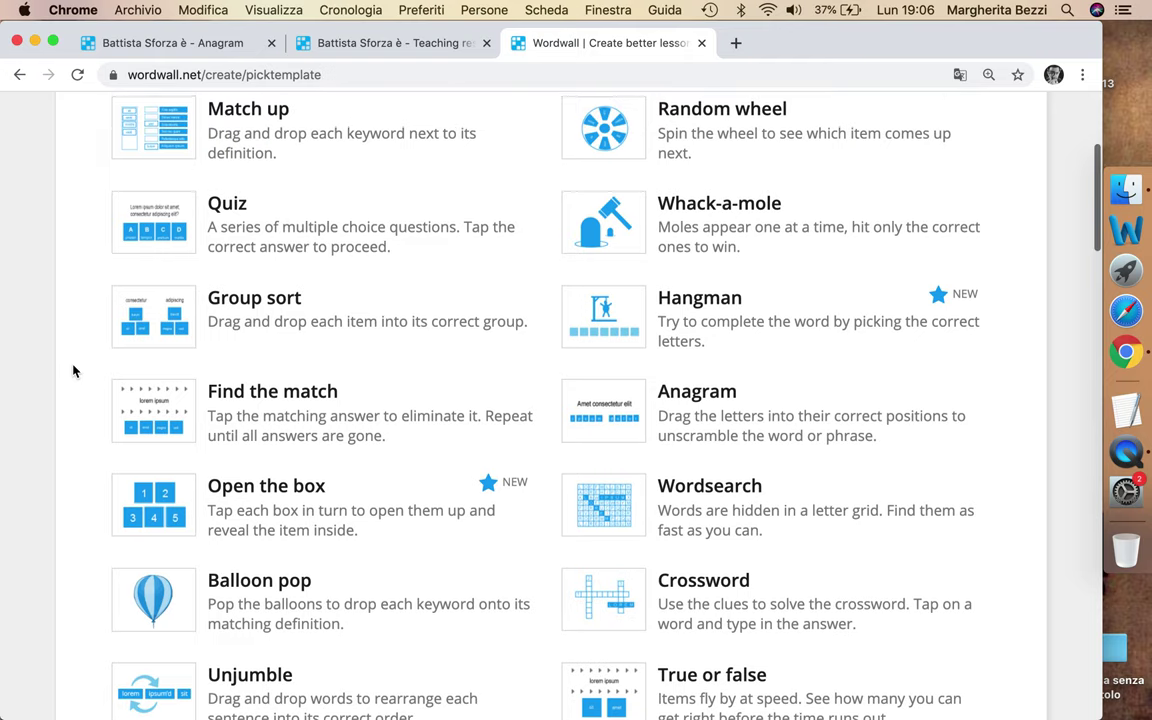
scroll(73, 371, "down", 1)
scroll(73, 371, "down", 5)
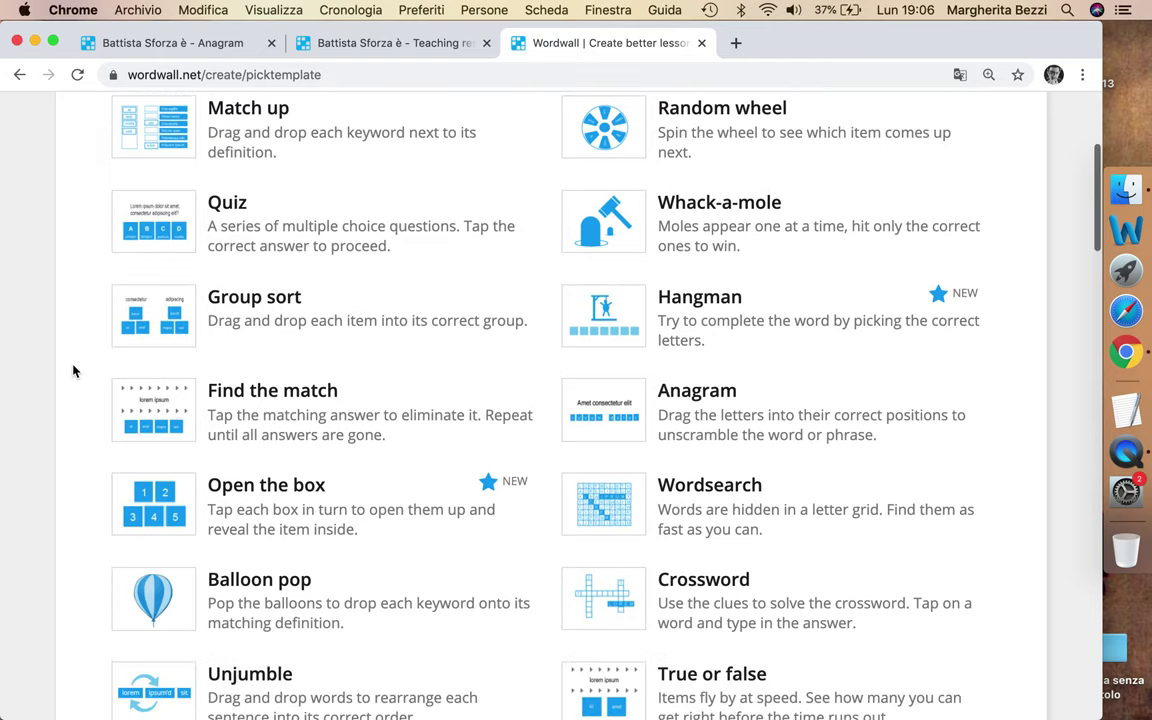
scroll(73, 371, "down", 1)
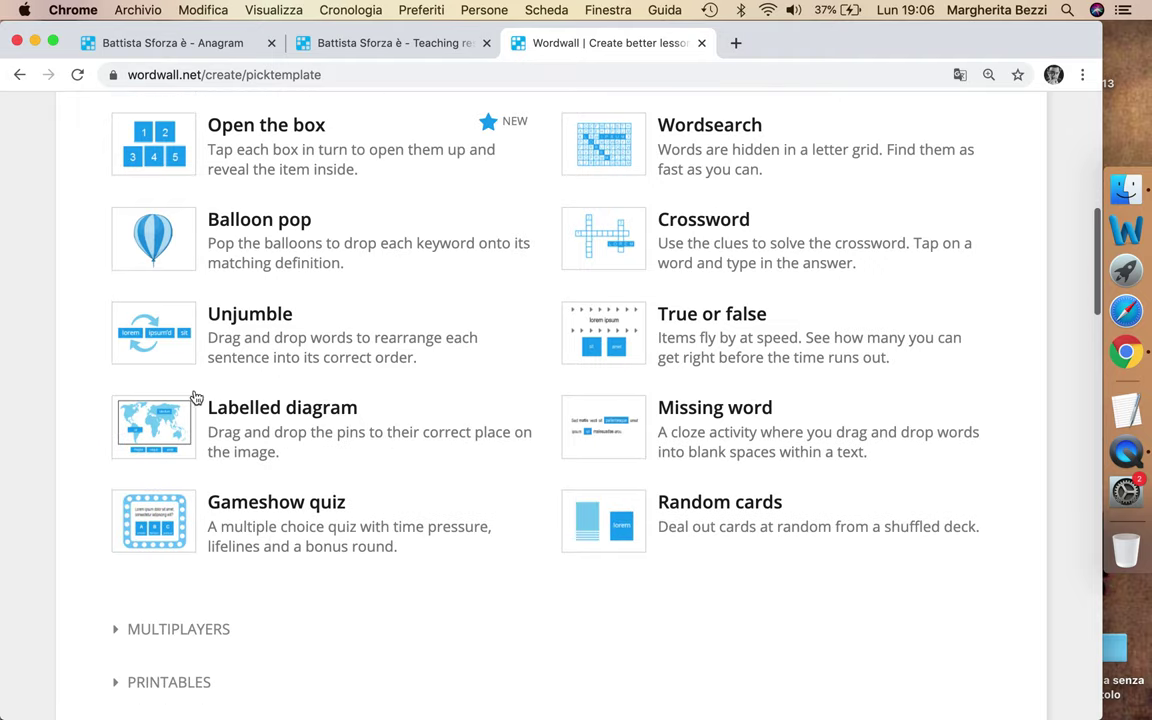
left_click(624, 534)
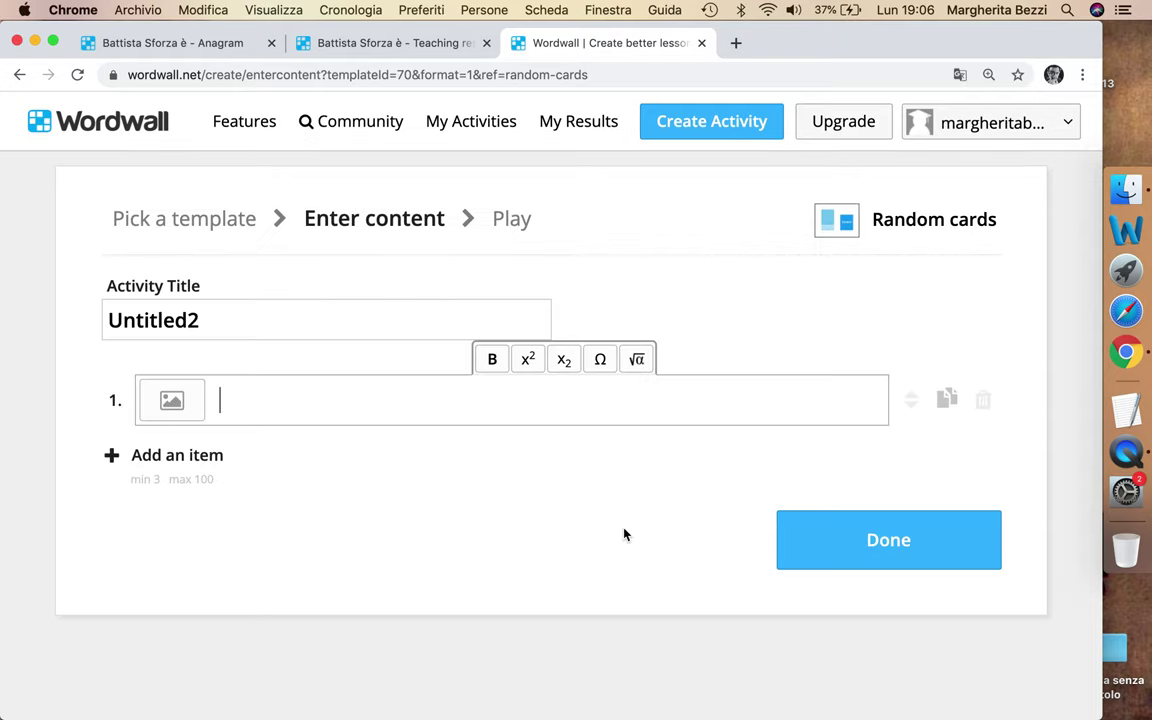
left_click_drag(214, 316, 83, 325)
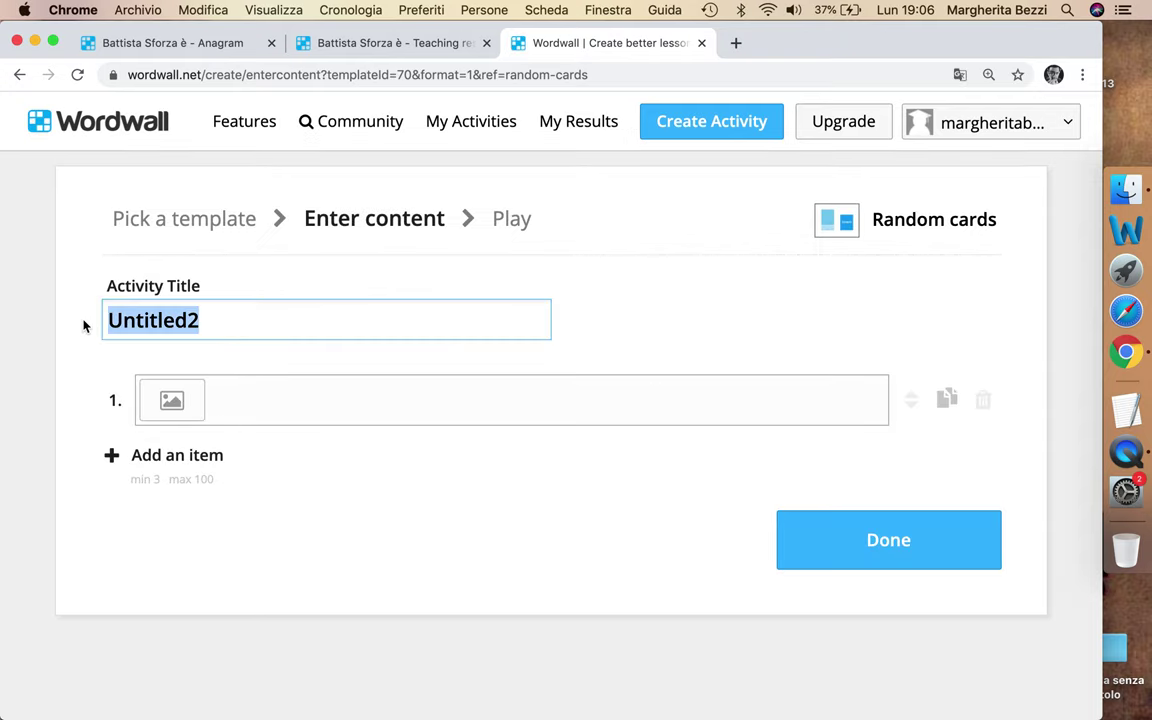
type("Attività 1")
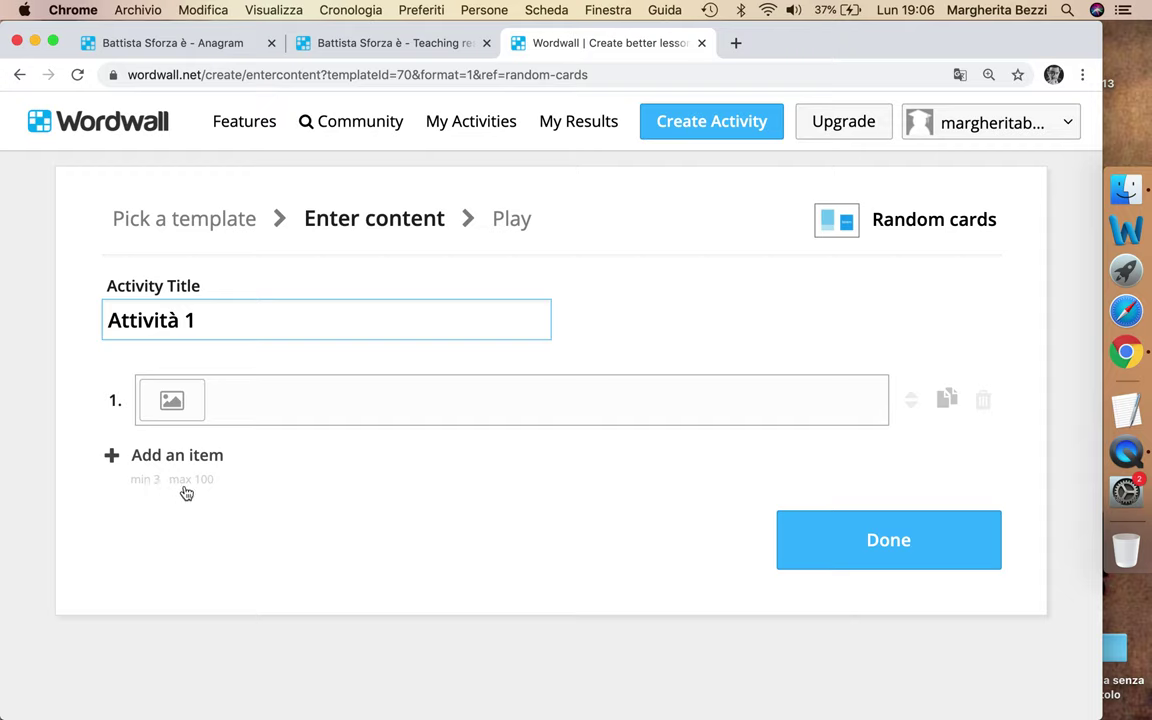
Search for large images of "caffè" and add the dark 2000 × 1335 photo of a coffee cup with beans to item 1.
left_click(172, 401)
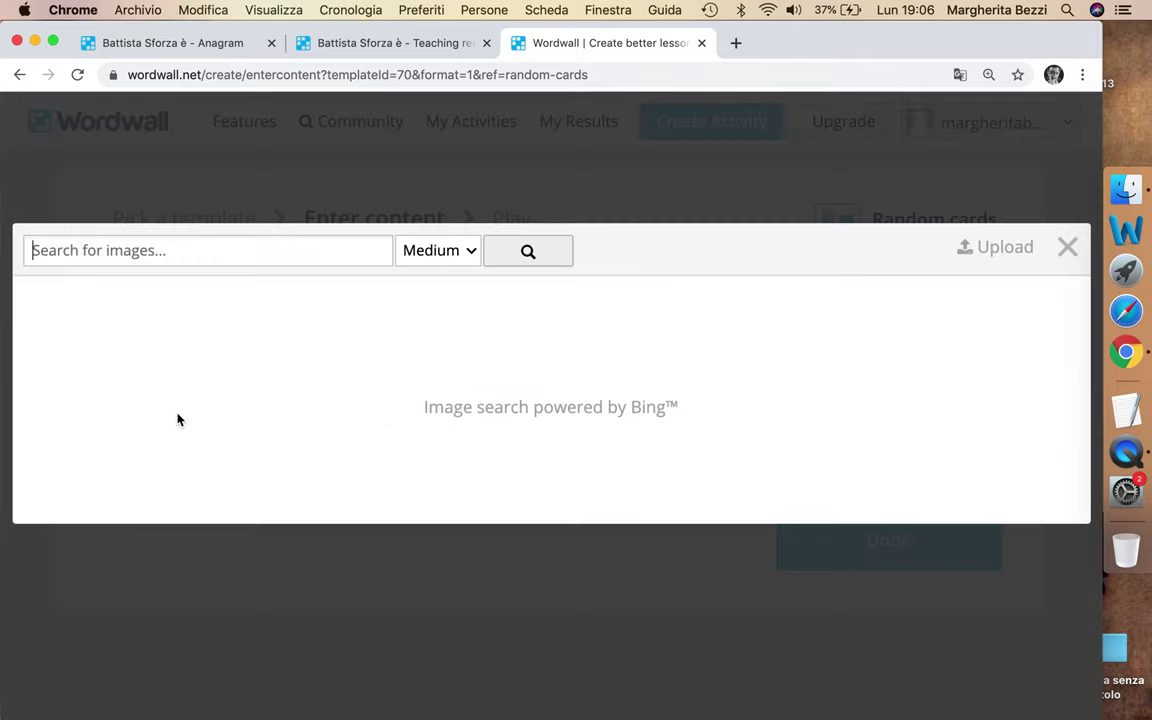
left_click(433, 263)
left_click(435, 274)
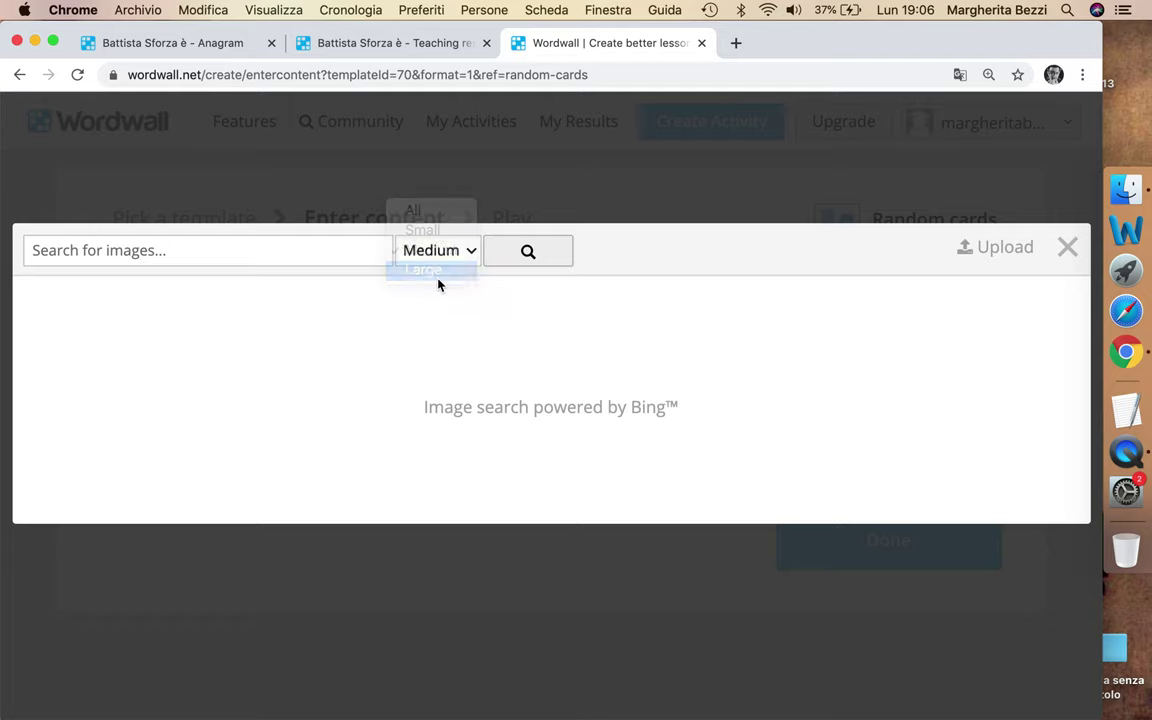
left_click(340, 251)
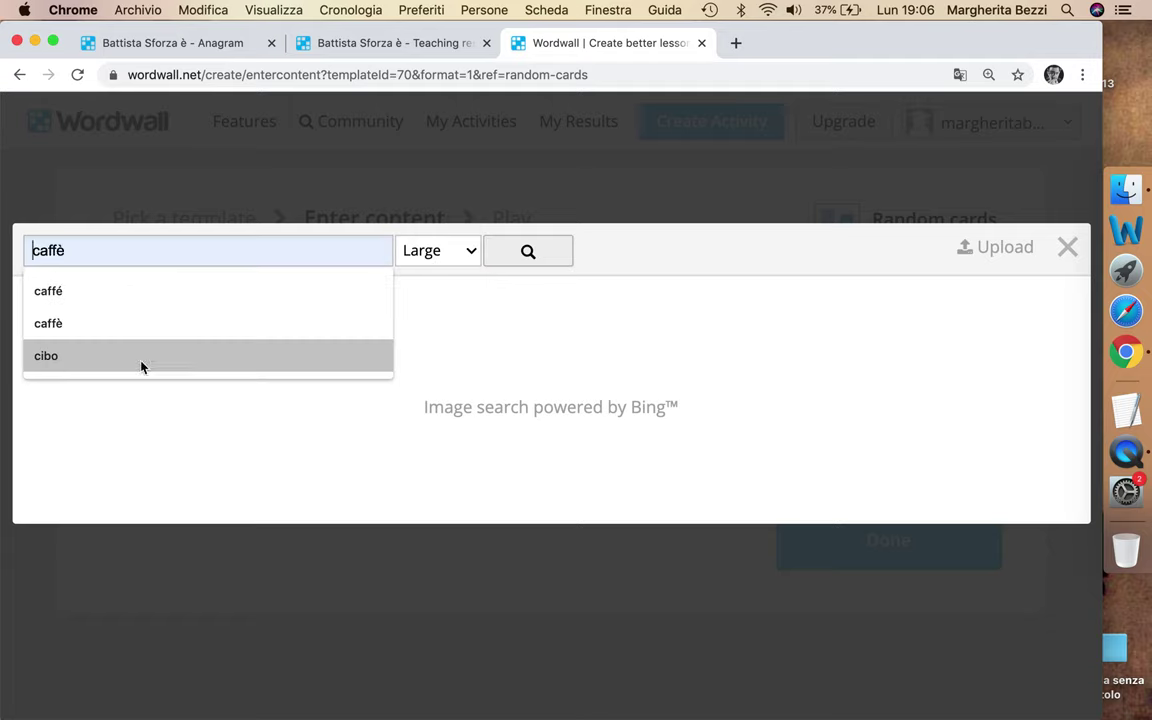
left_click(74, 323)
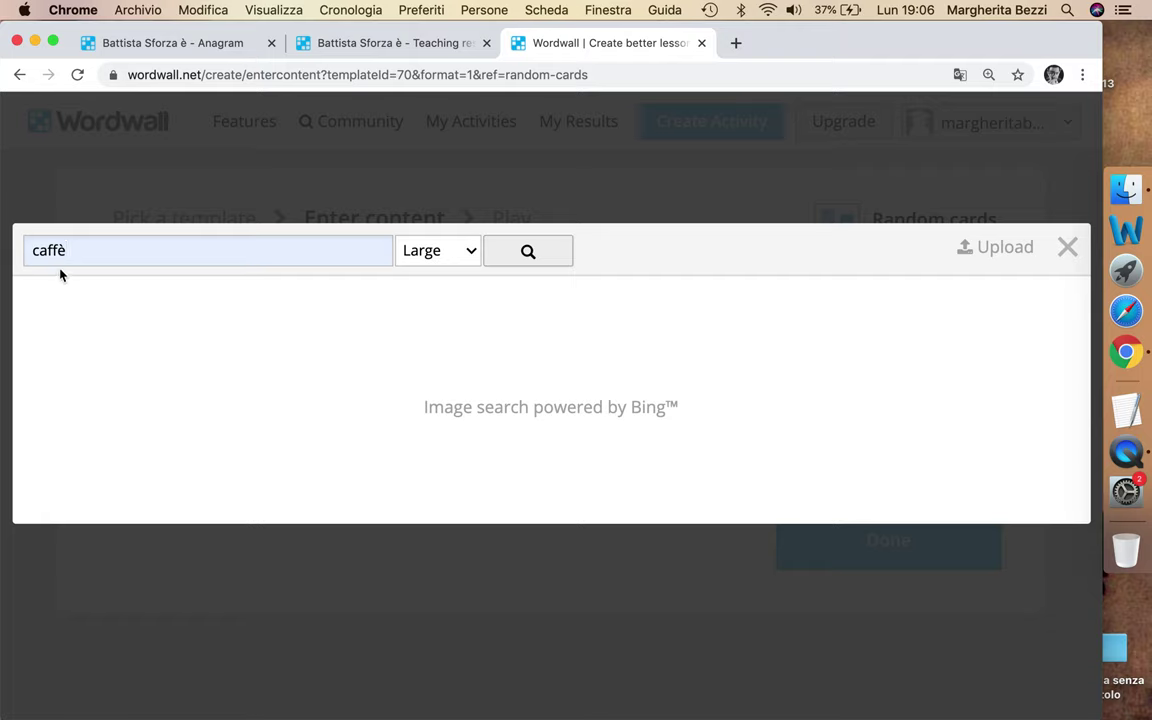
left_click(525, 256)
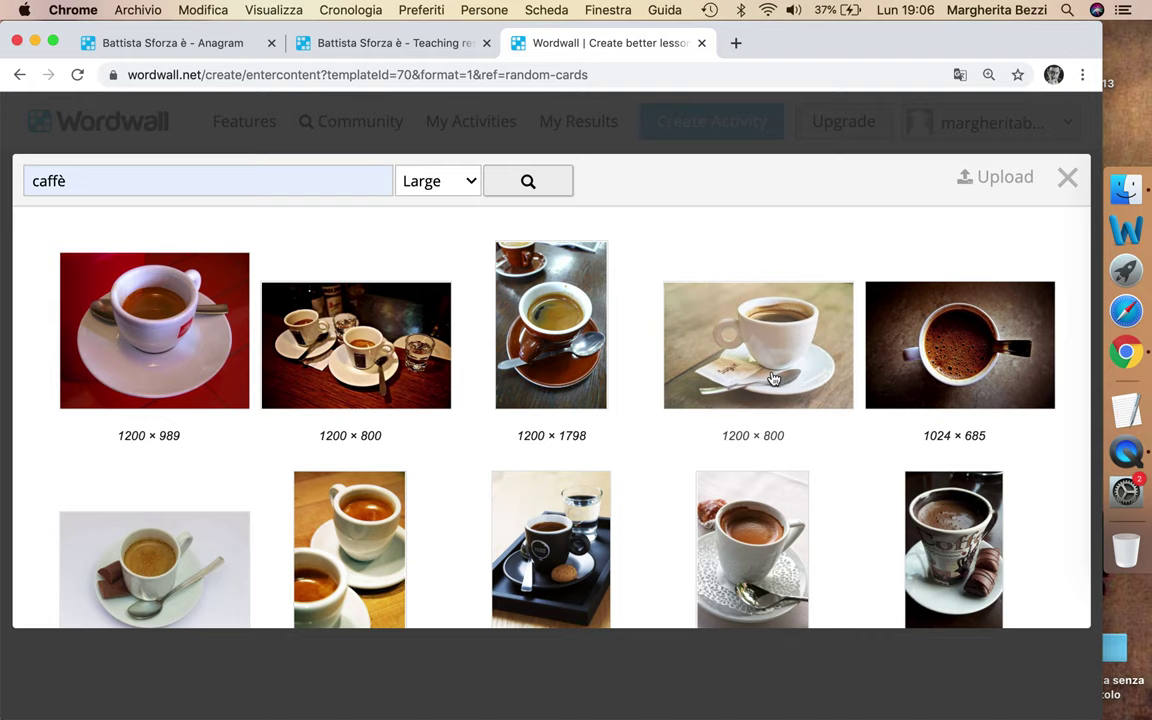
scroll(1045, 502, "down", 6)
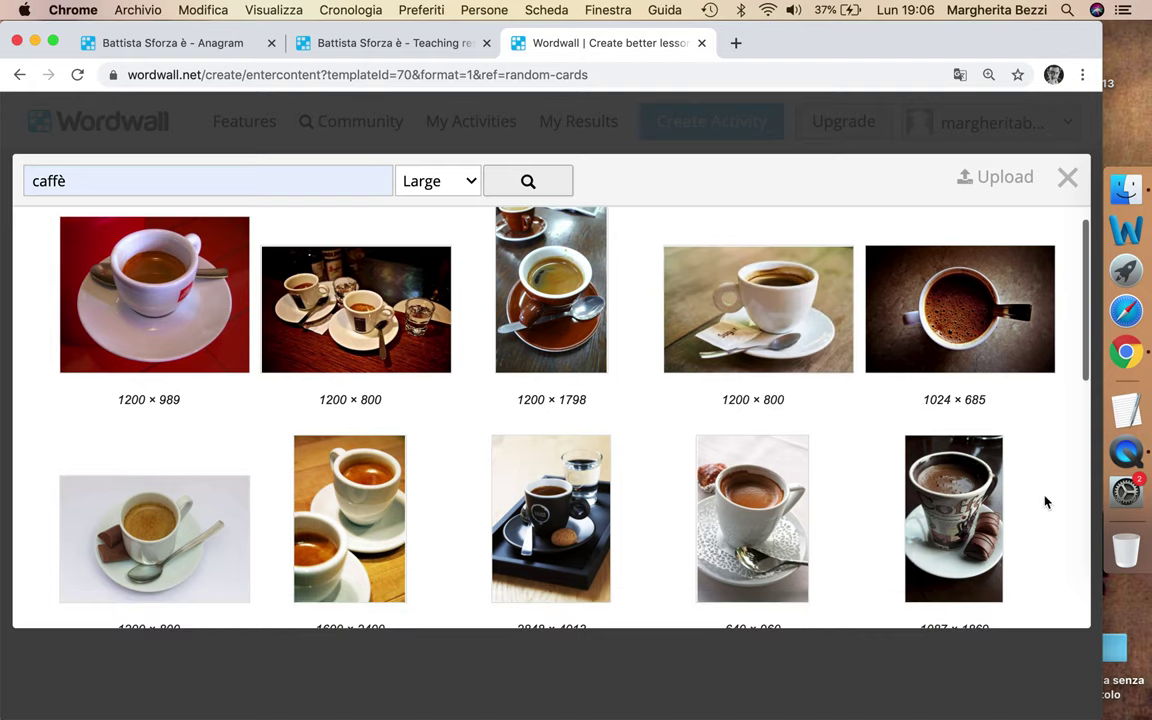
scroll(1045, 502, "down", 2)
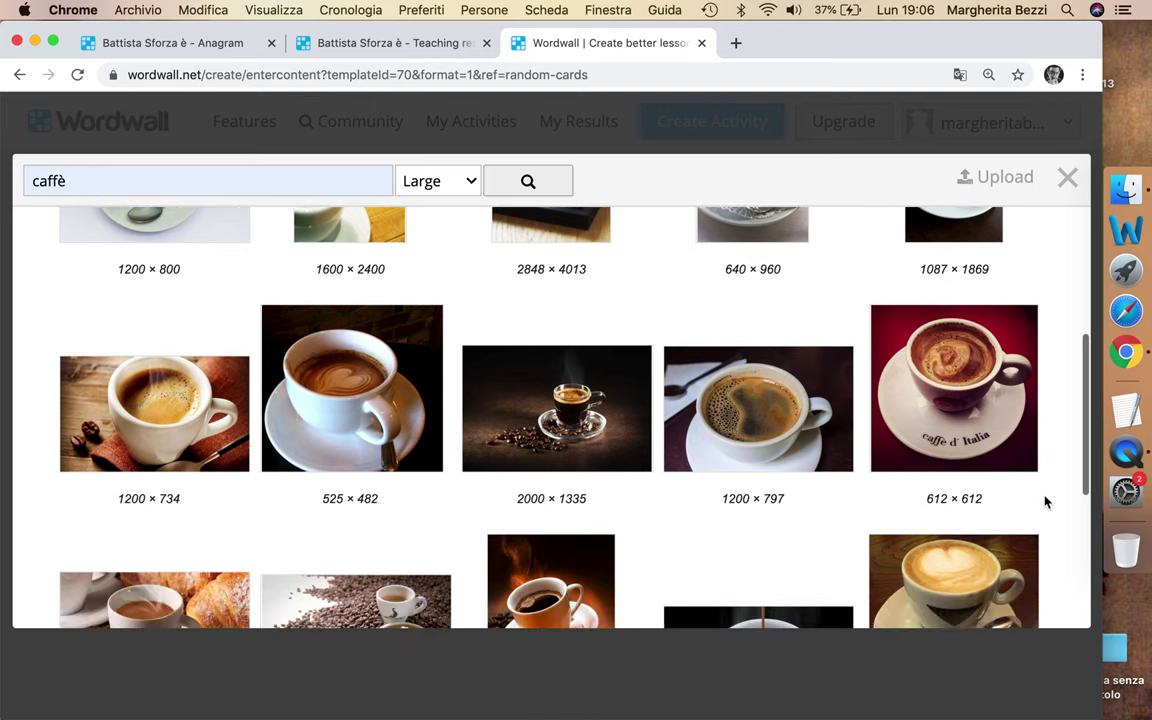
left_click(605, 434)
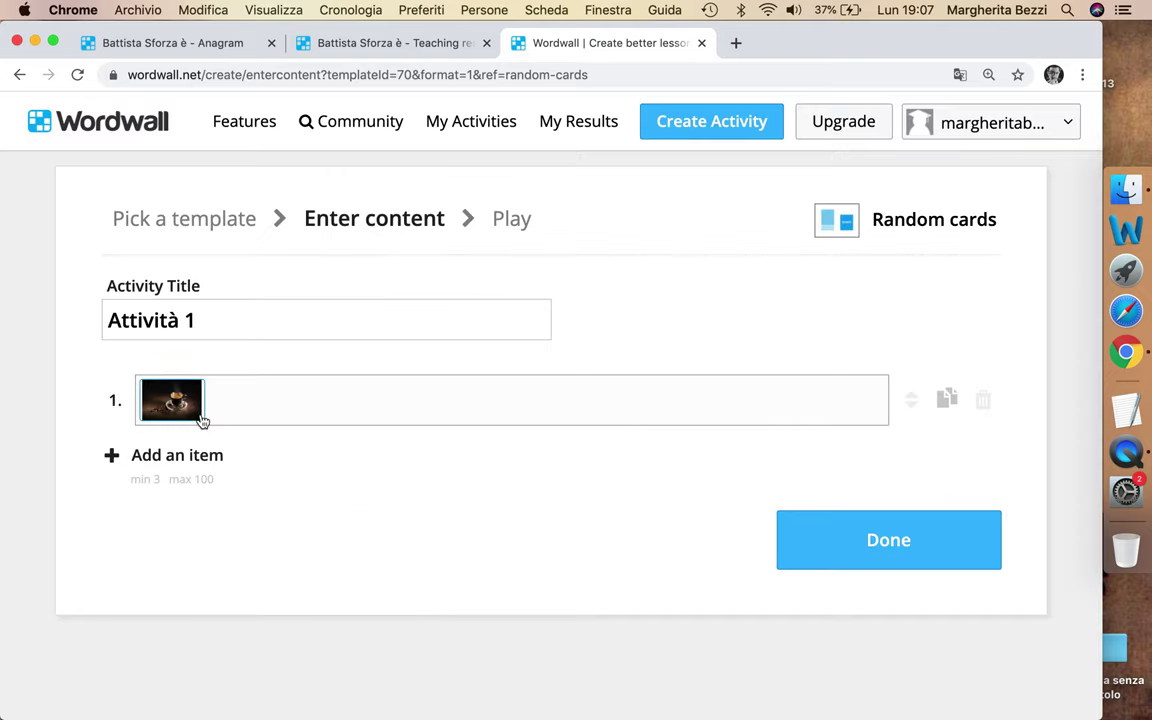
Add a second item and upload the image "thé alla menta.jpg" from the computer to it.
left_click(175, 455)
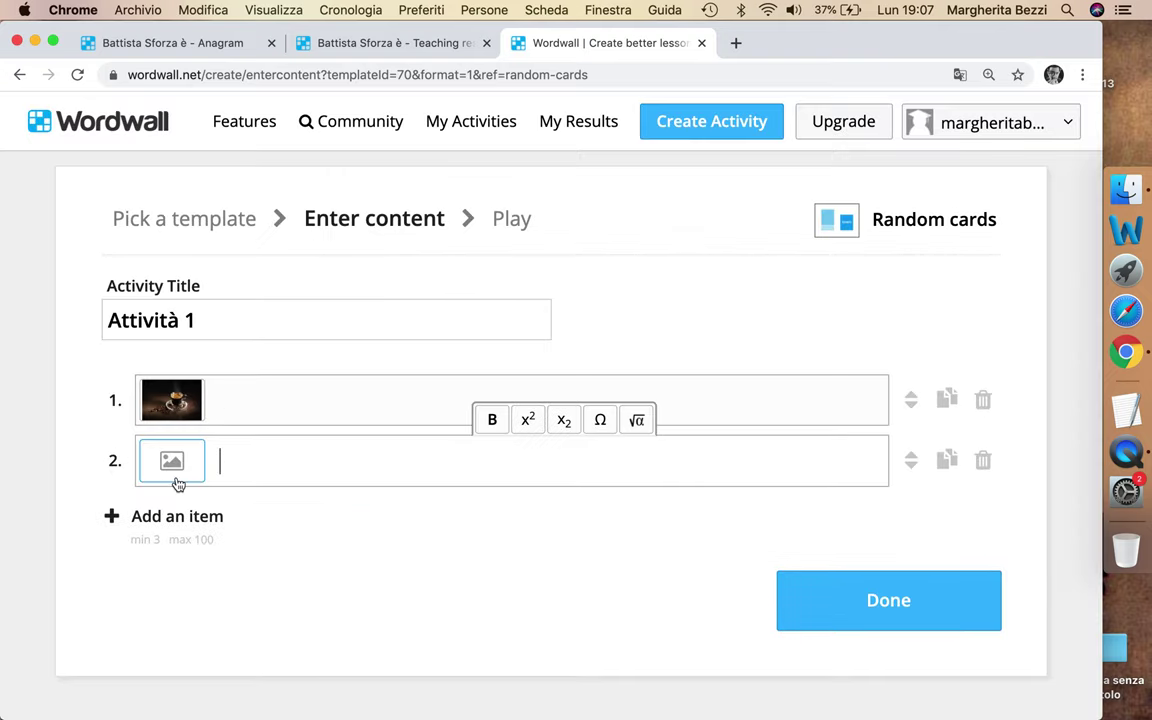
left_click(175, 482)
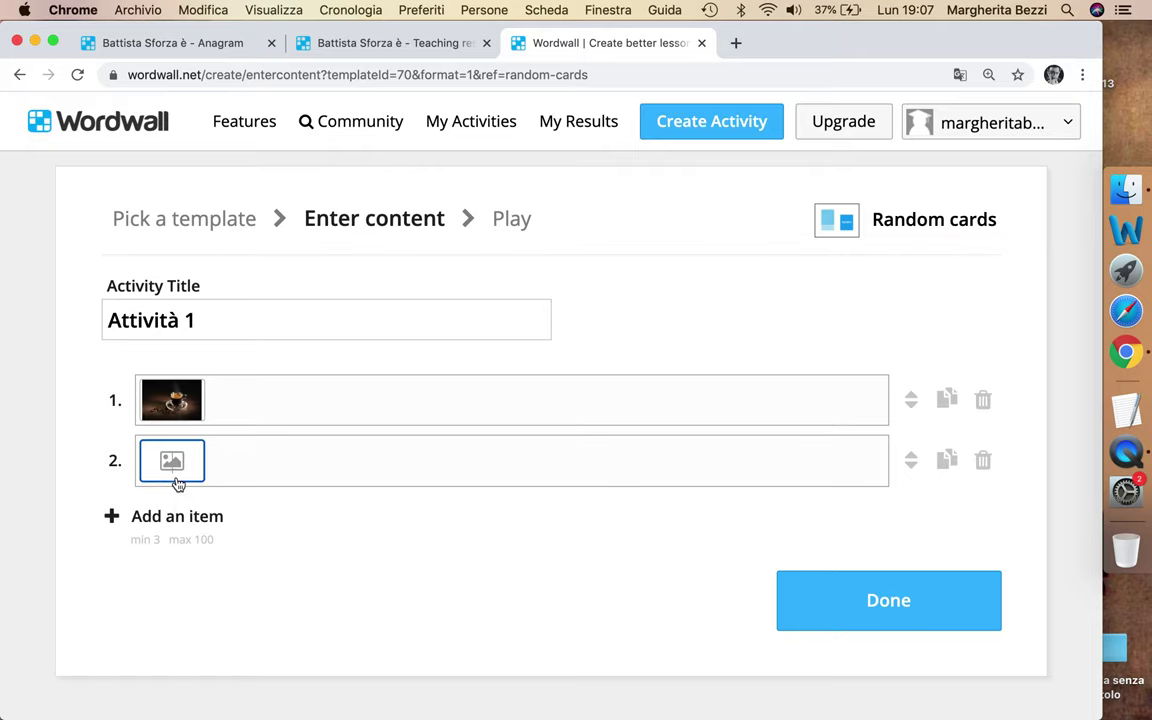
left_click(463, 250)
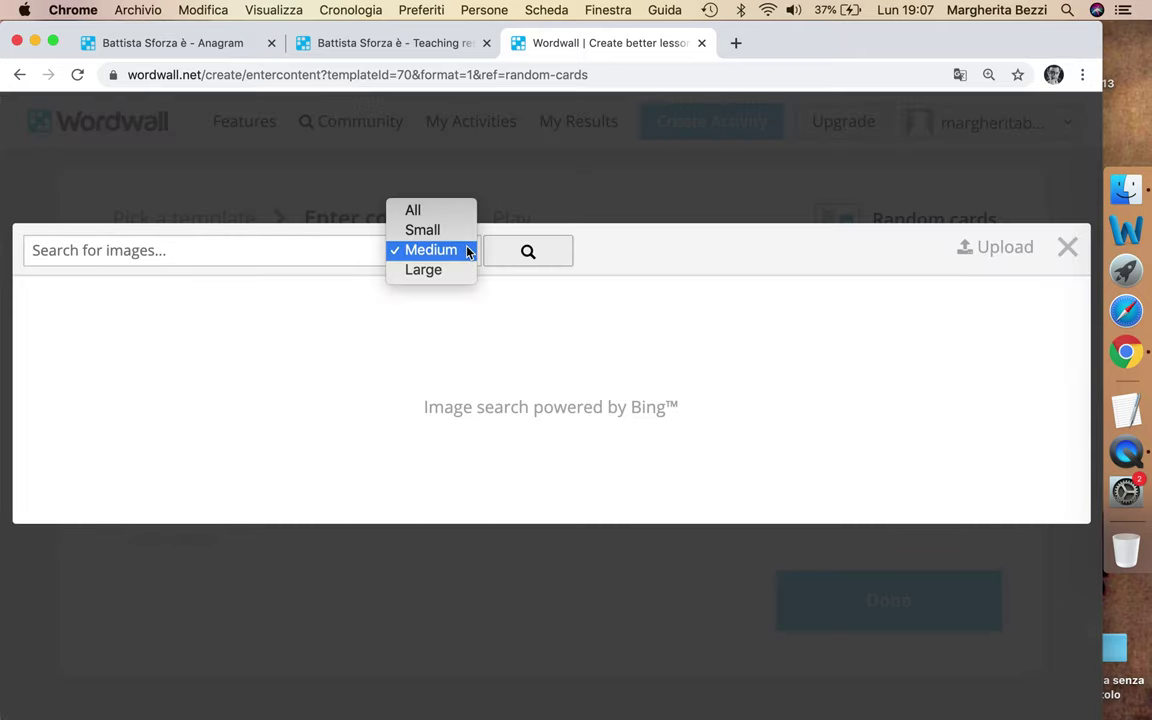
left_click(456, 271)
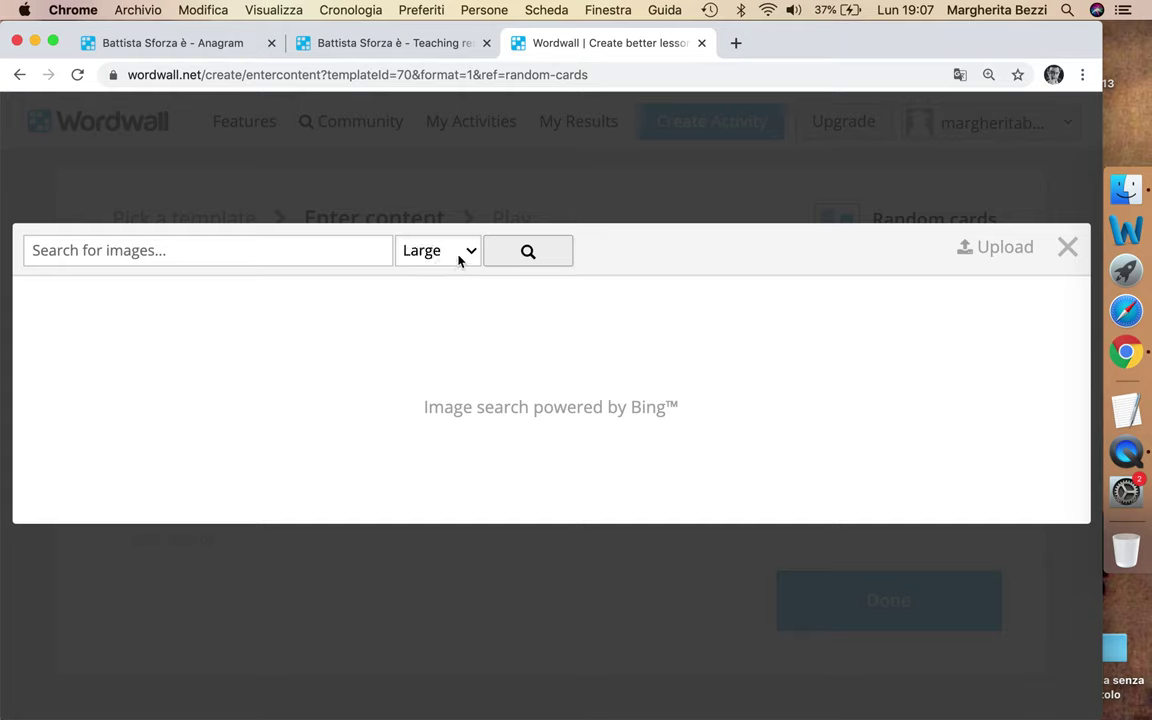
left_click(996, 248)
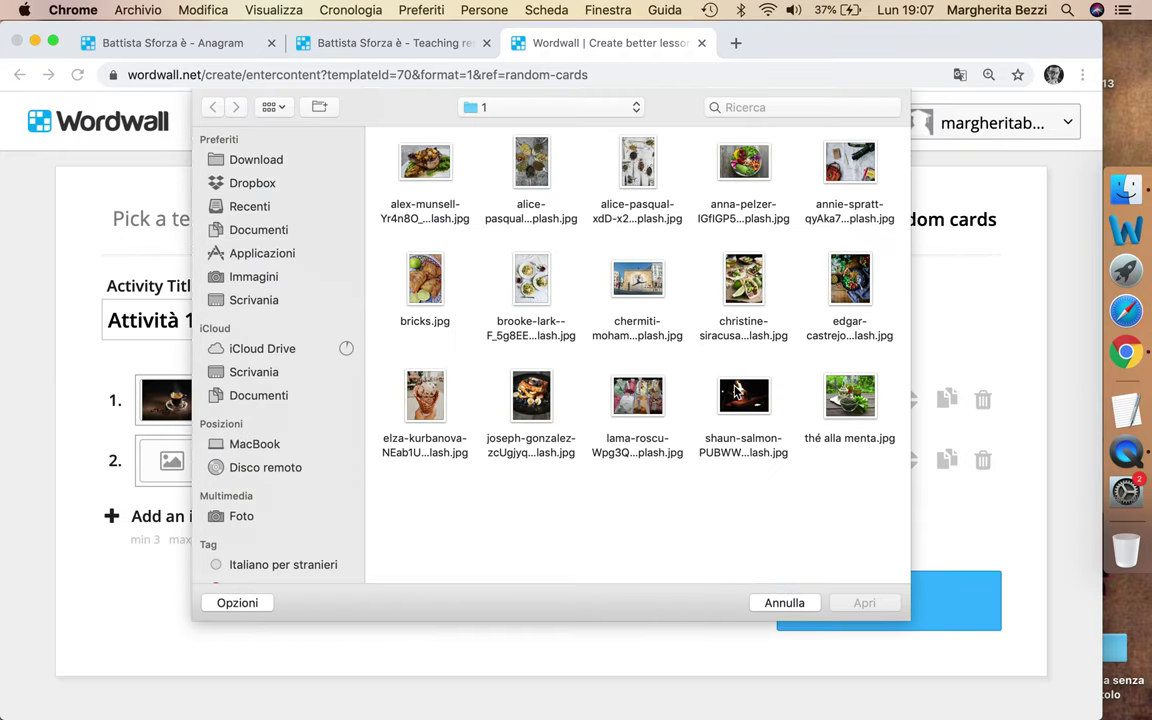
left_click(849, 396)
left_click(864, 603)
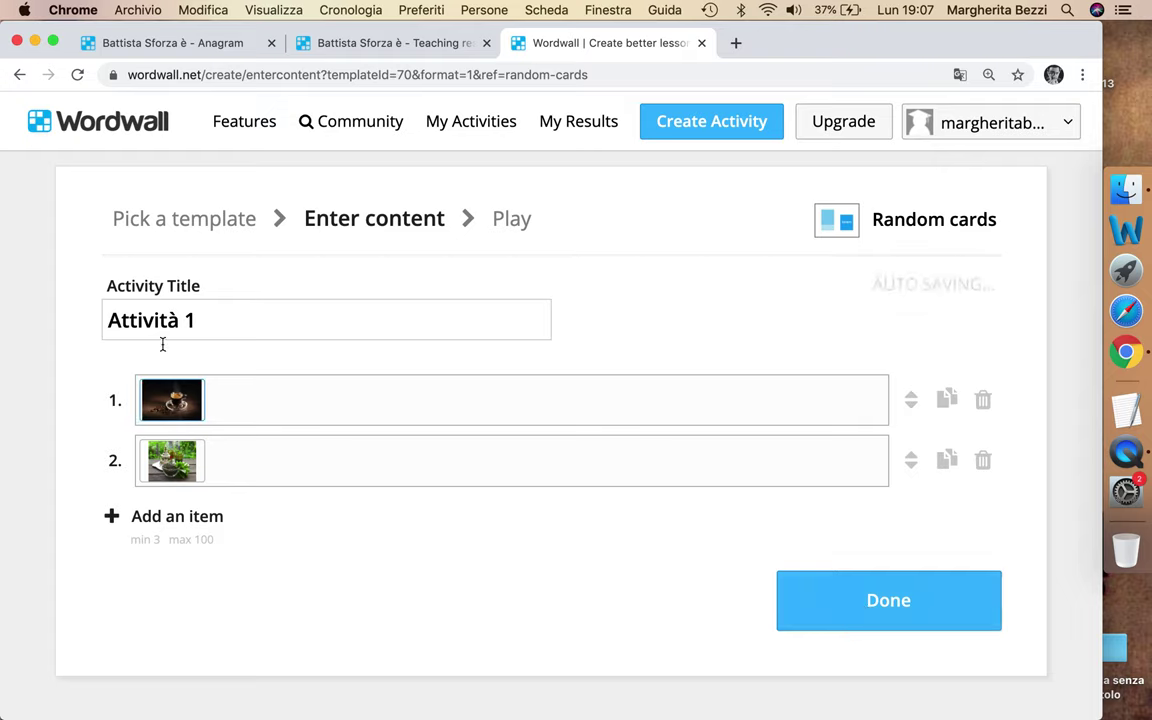
Add a third item and upload the ice cream cone photo from the computer to it.
left_click(180, 518)
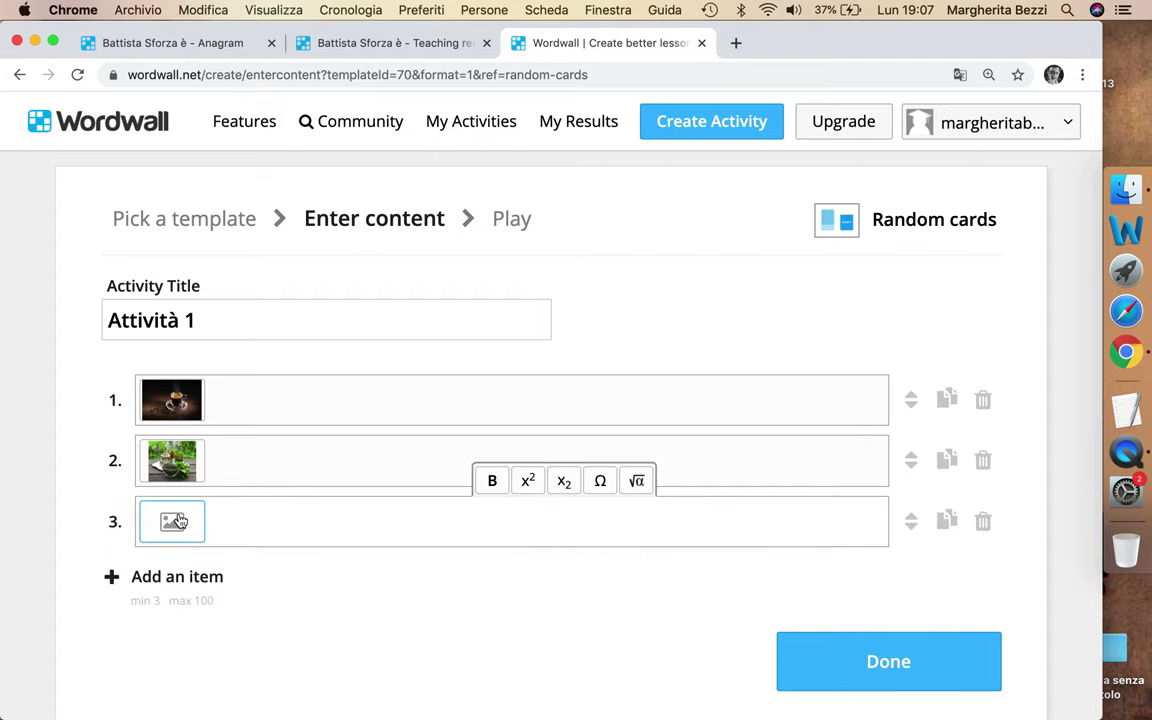
left_click(181, 523)
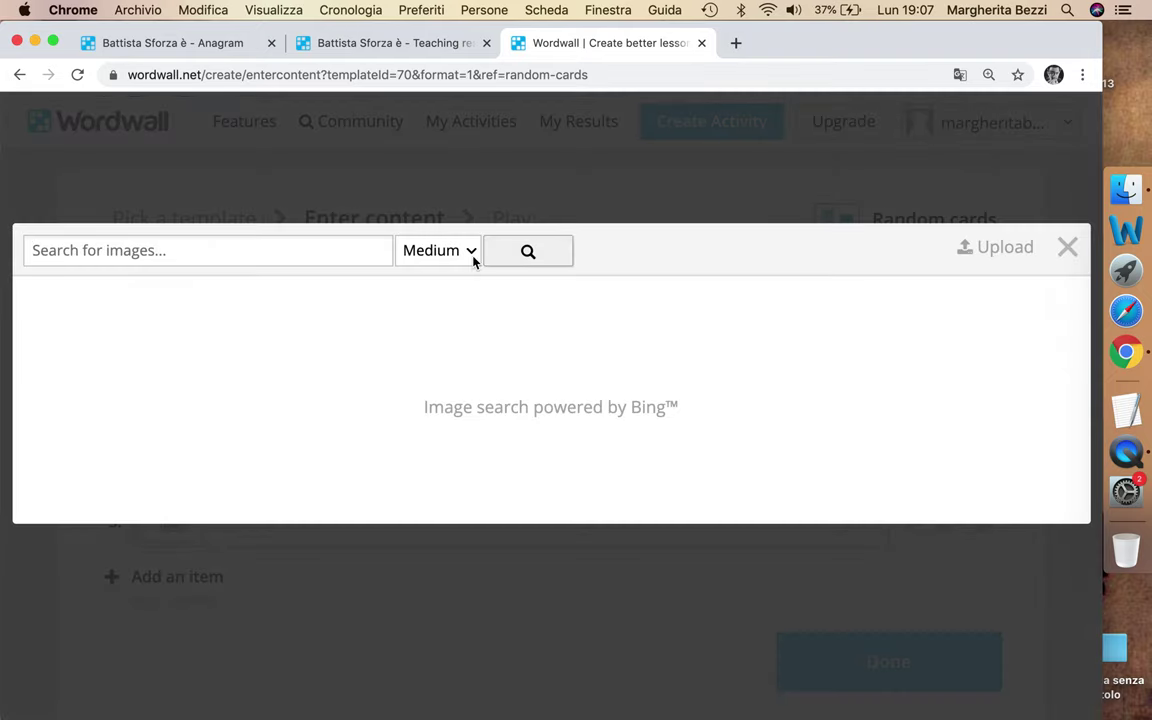
left_click(474, 260)
left_click(447, 270)
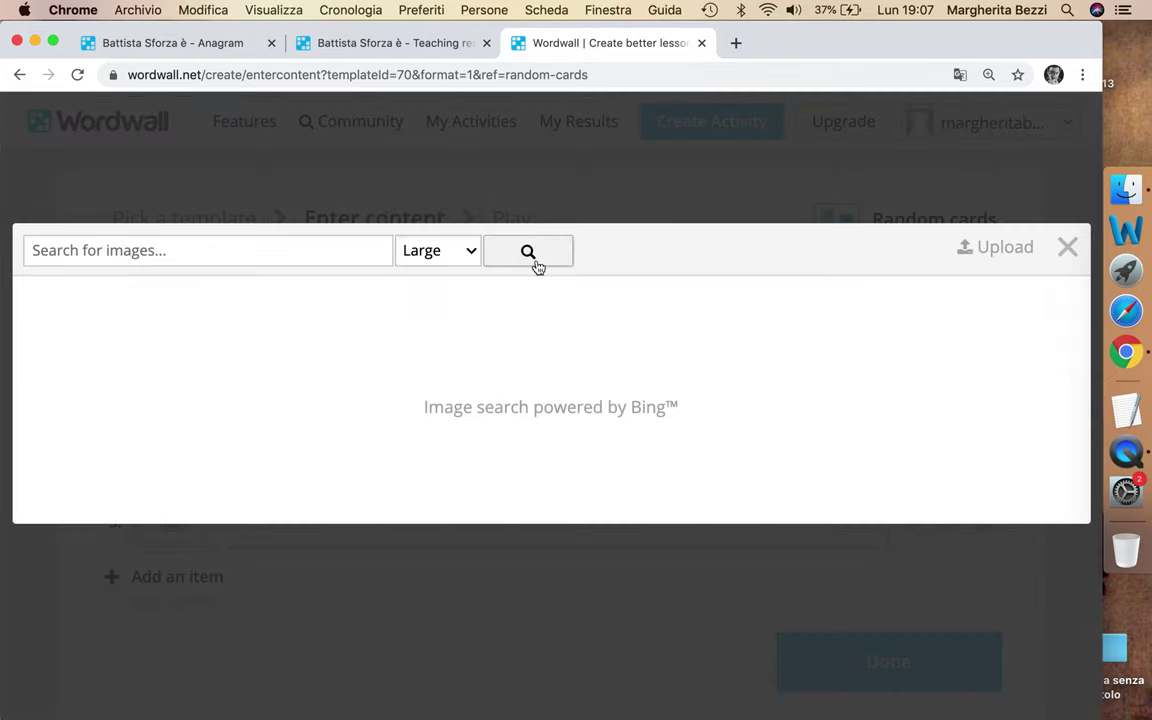
left_click(995, 248)
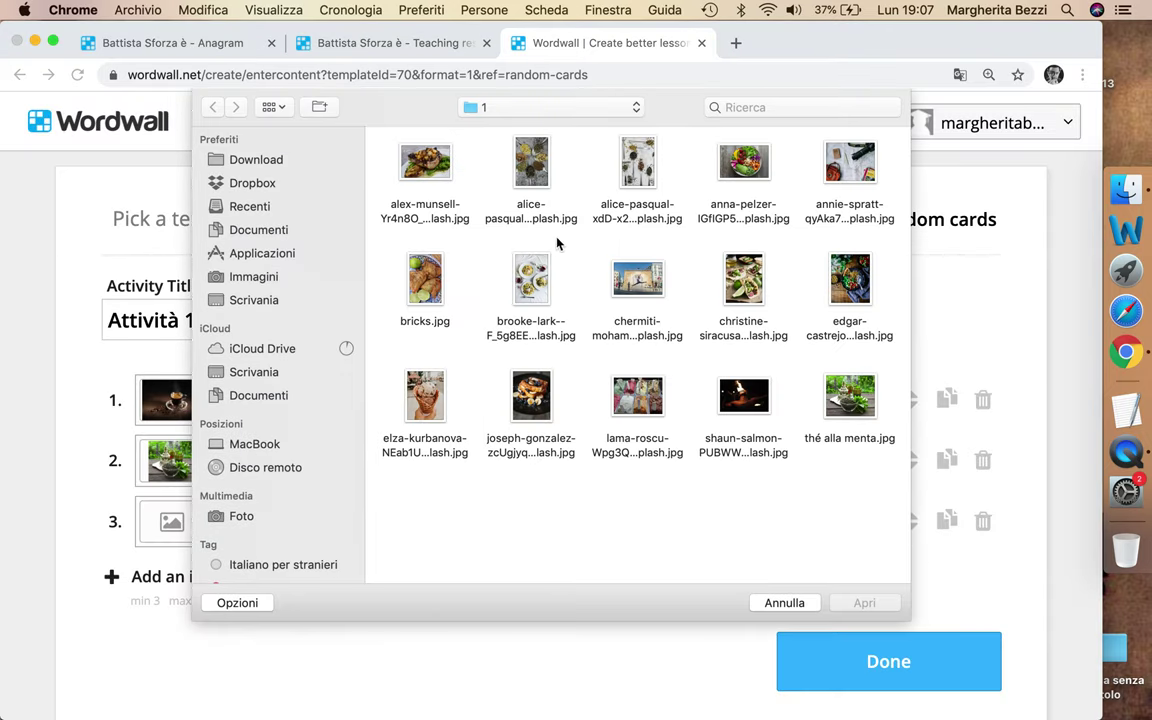
left_click(432, 395)
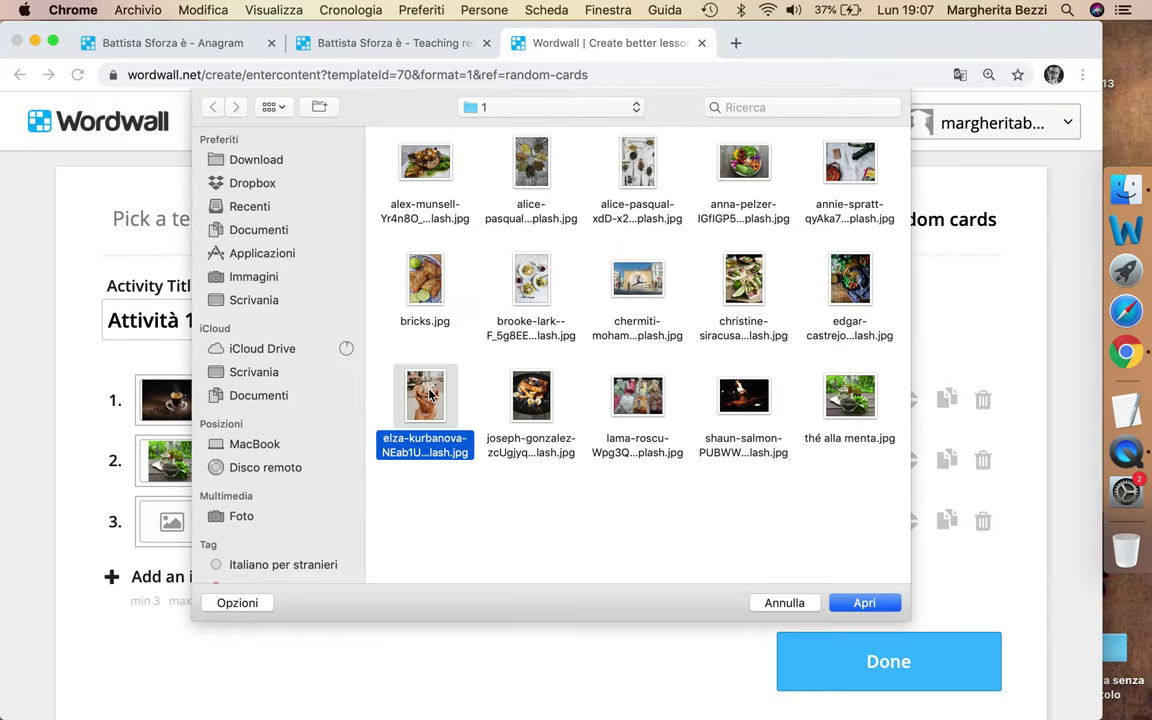
left_click(882, 608)
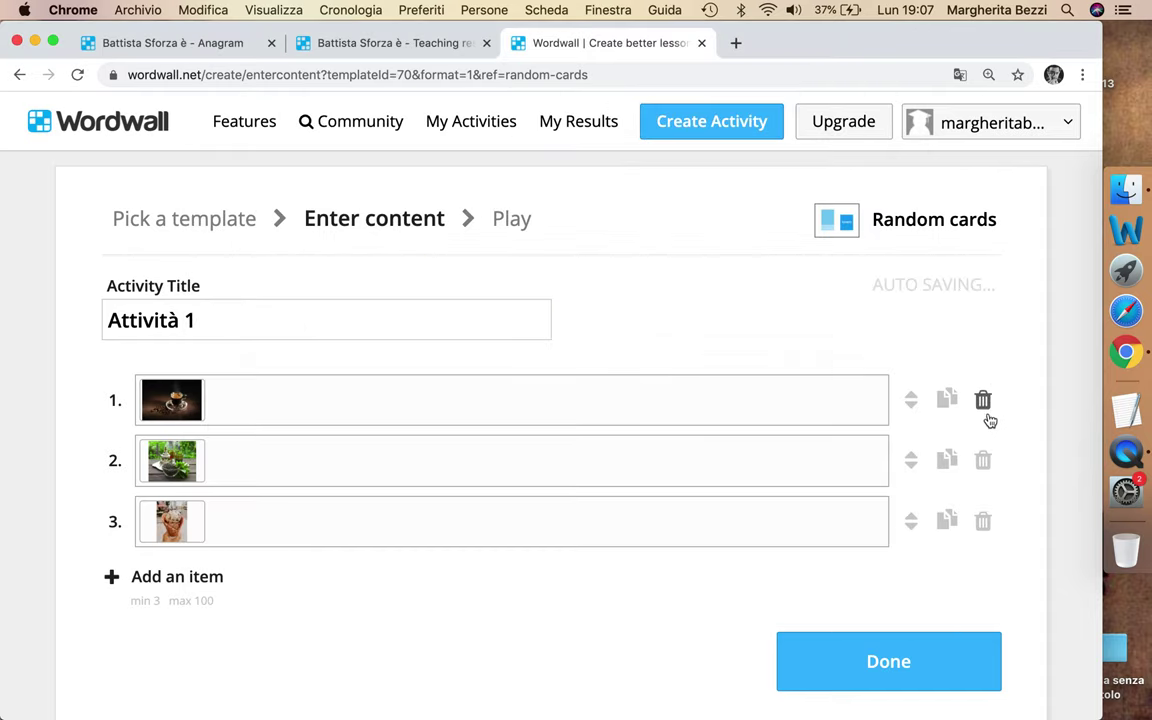
Move the coffee item to the end of the item list and finish entering the activity's content.
left_click(912, 401)
left_click_drag(912, 497, 910, 458)
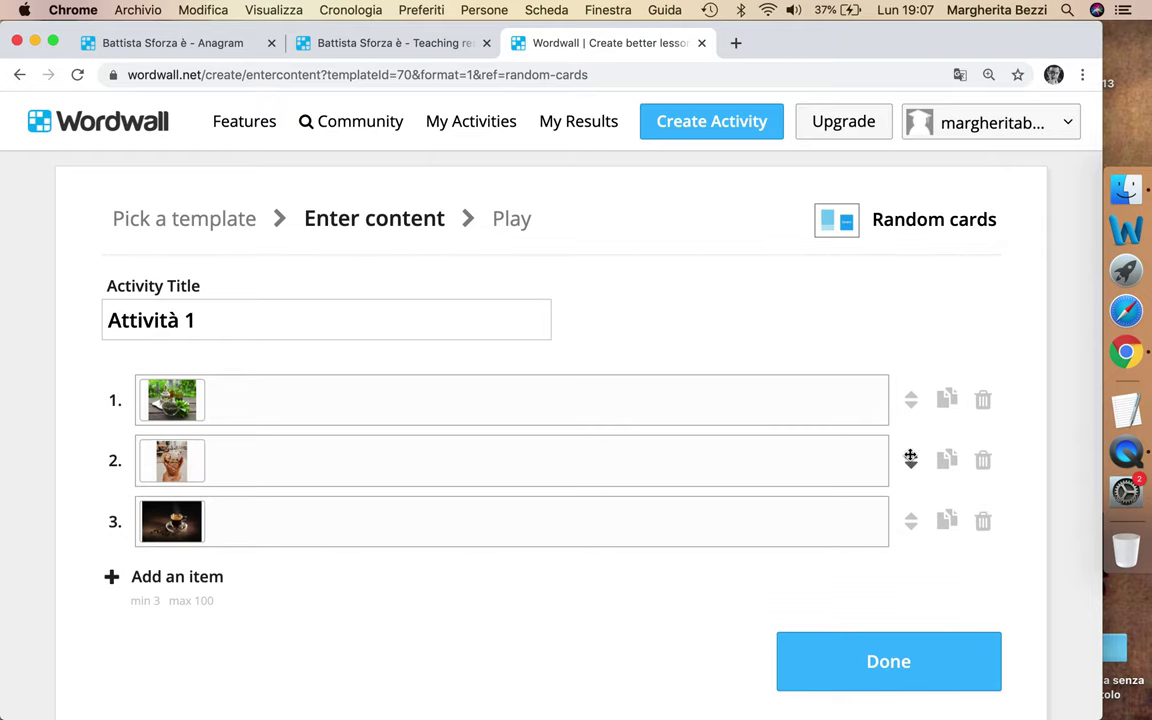
left_click(963, 670)
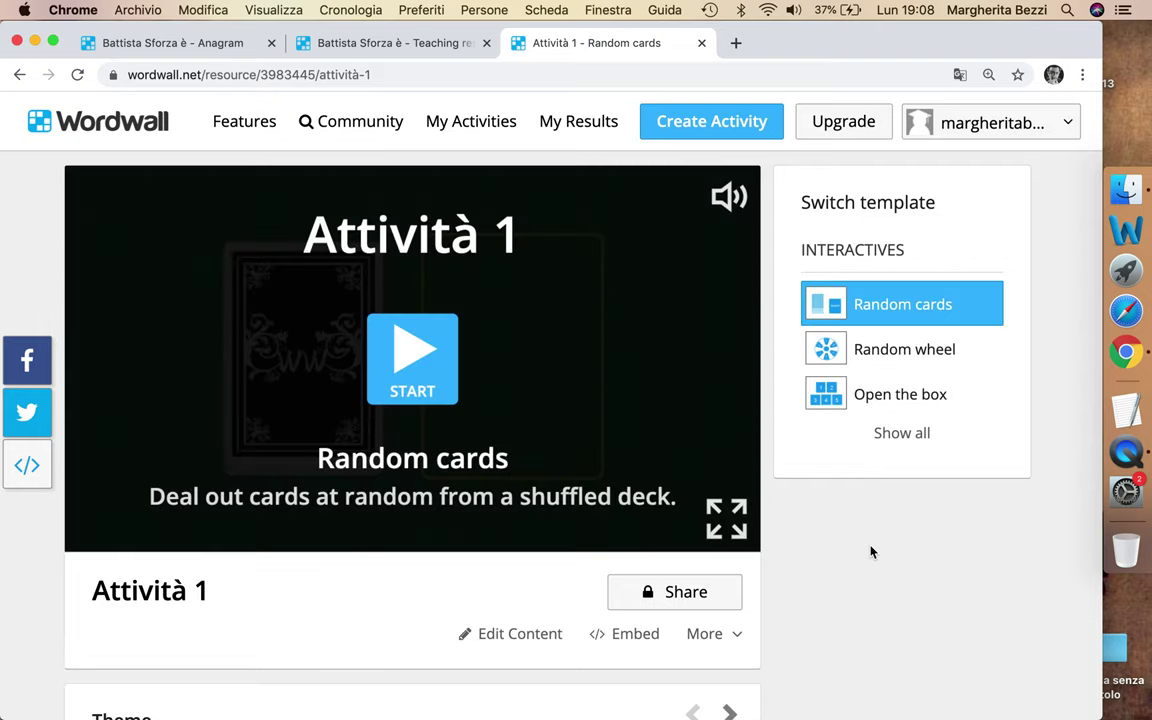
Play the finished Random cards activity and deal all three cards from the deck.
left_click(437, 392)
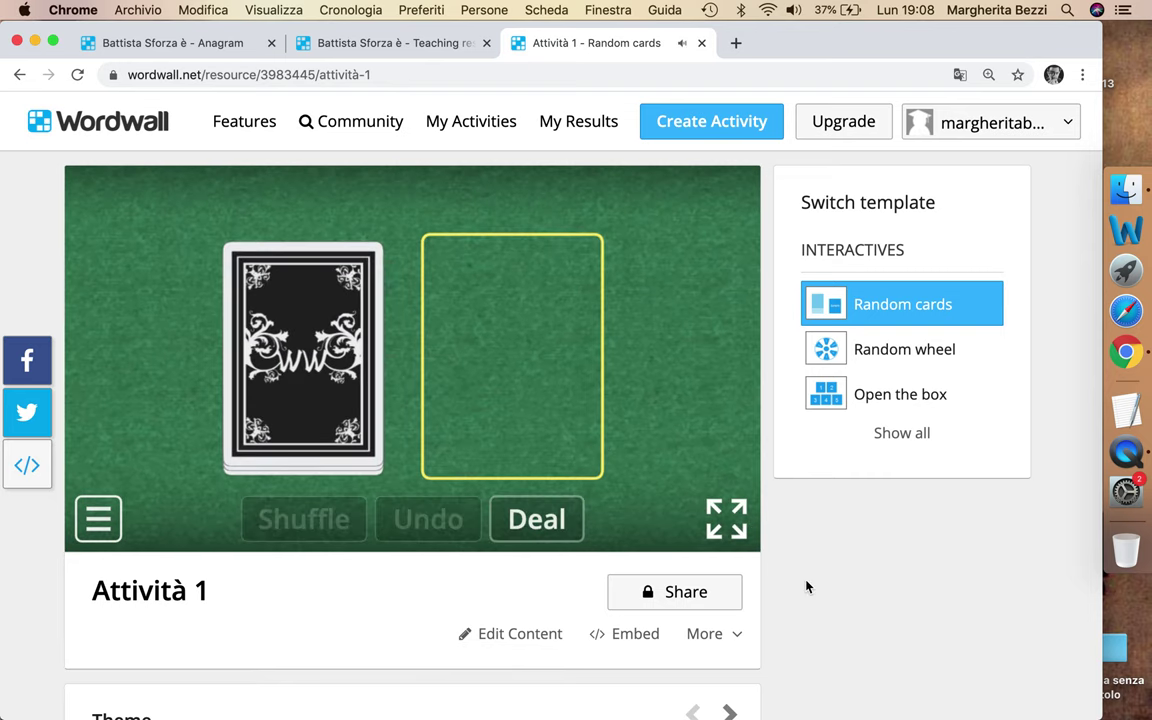
left_click(538, 512)
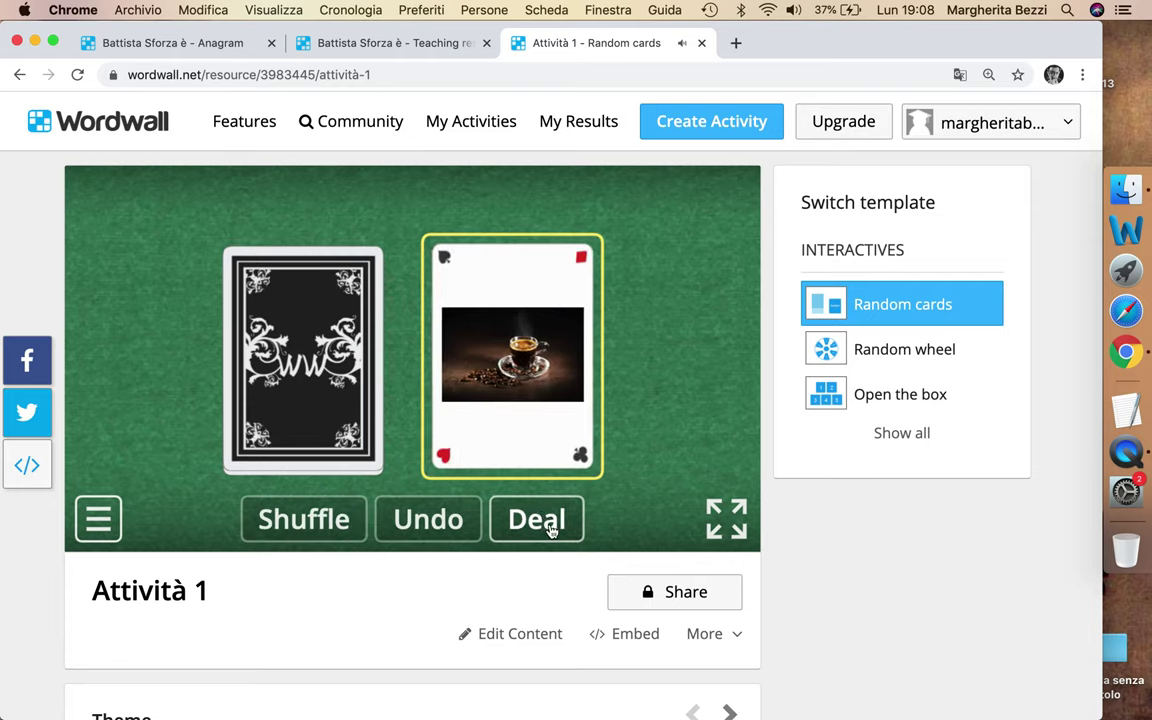
left_click(548, 525)
left_click(549, 528)
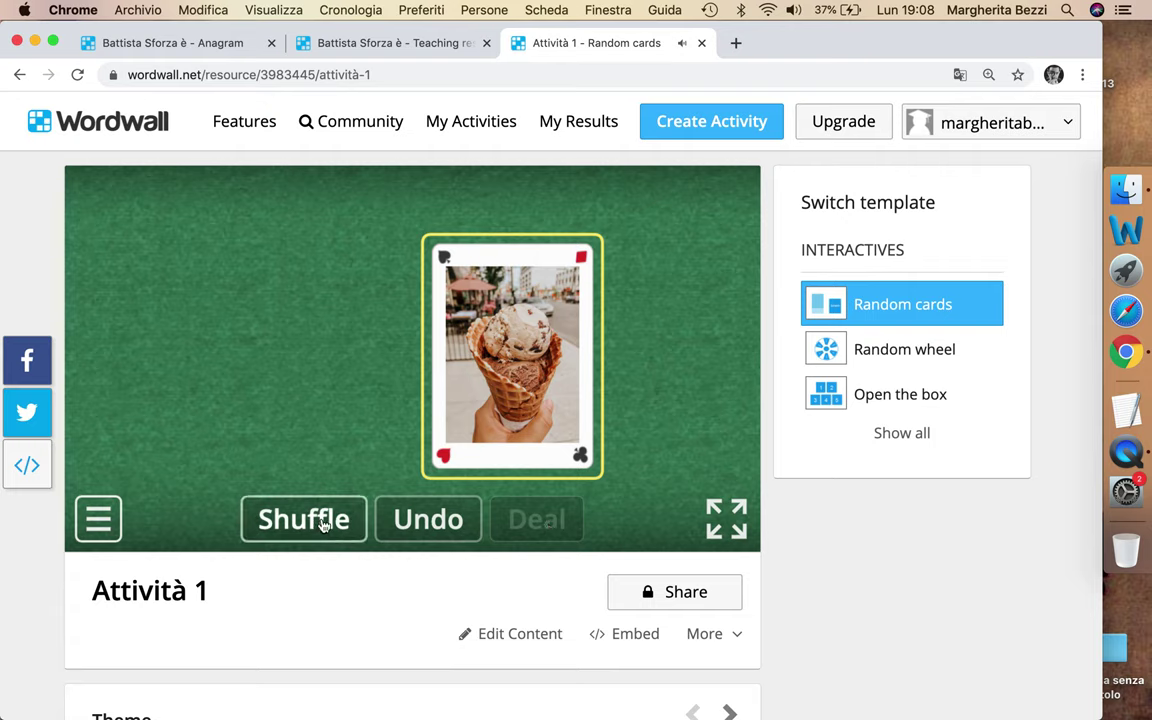
Shuffle the dealt cards back into the deck and review the sharing choices for other teachers and students.
left_click(323, 526)
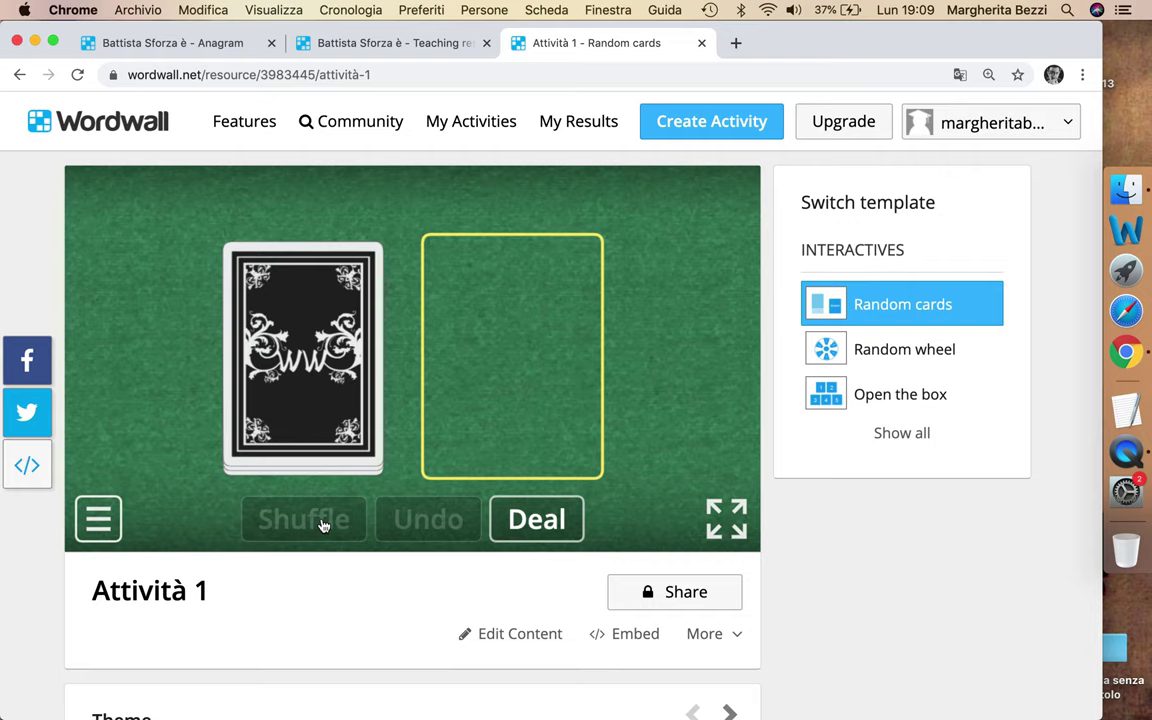
left_click(687, 597)
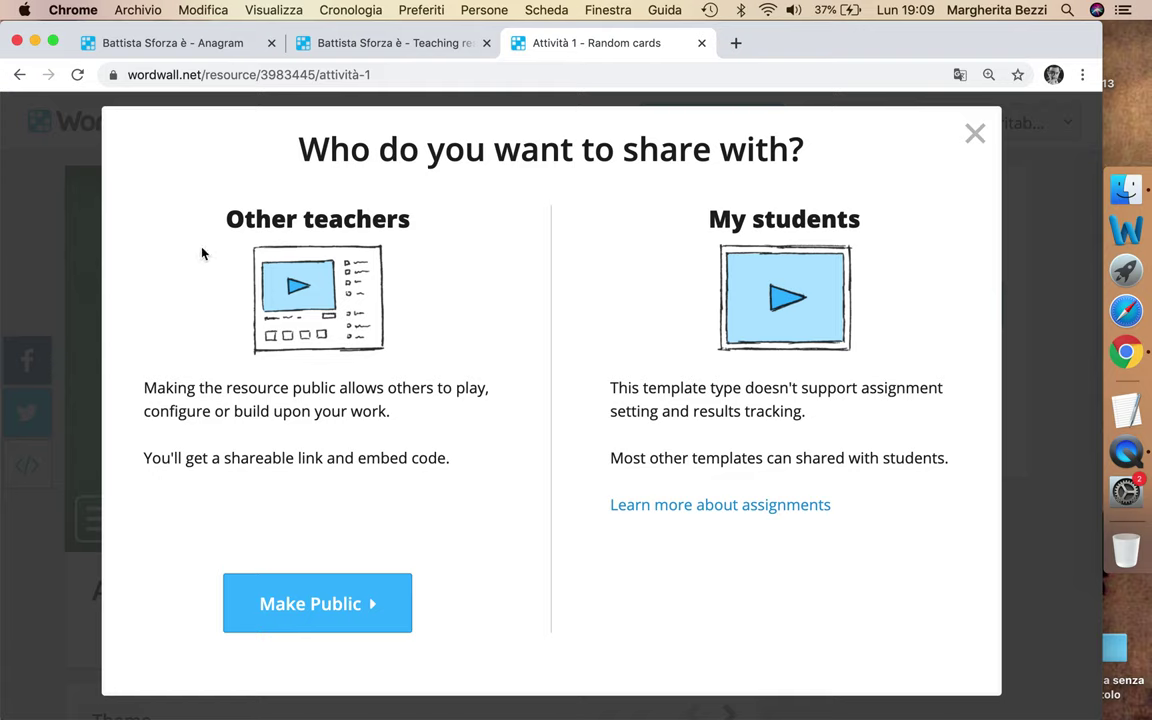
left_click_drag(305, 221, 406, 222)
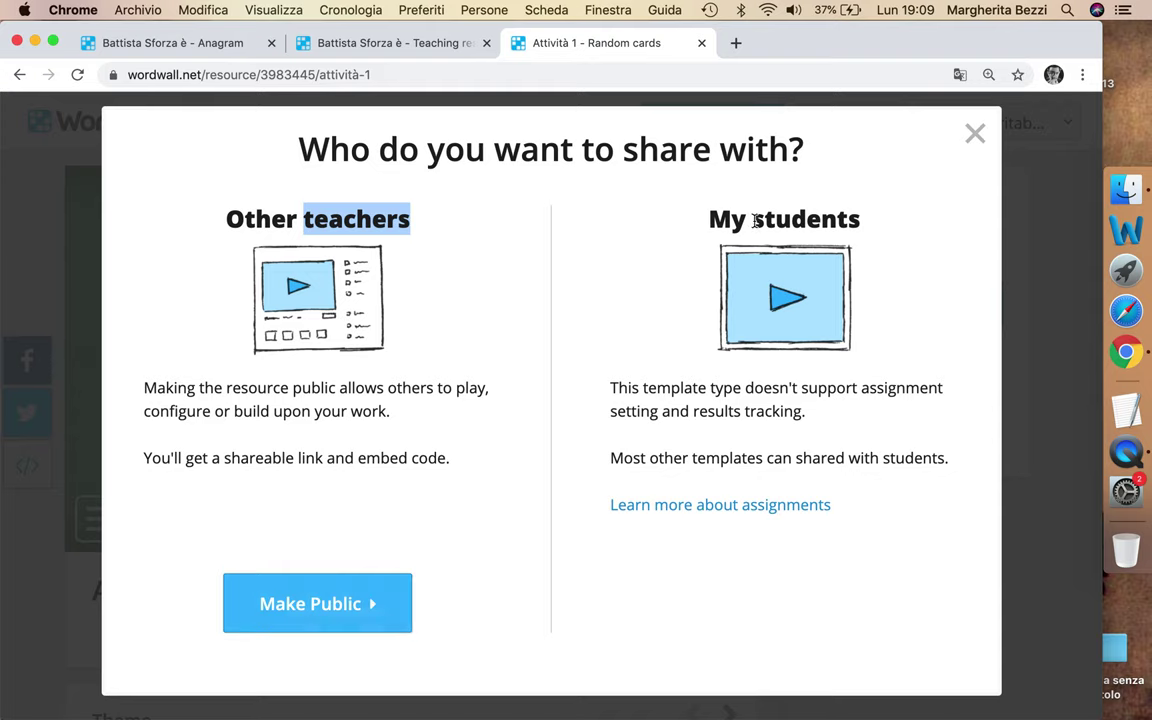
left_click_drag(752, 221, 869, 232)
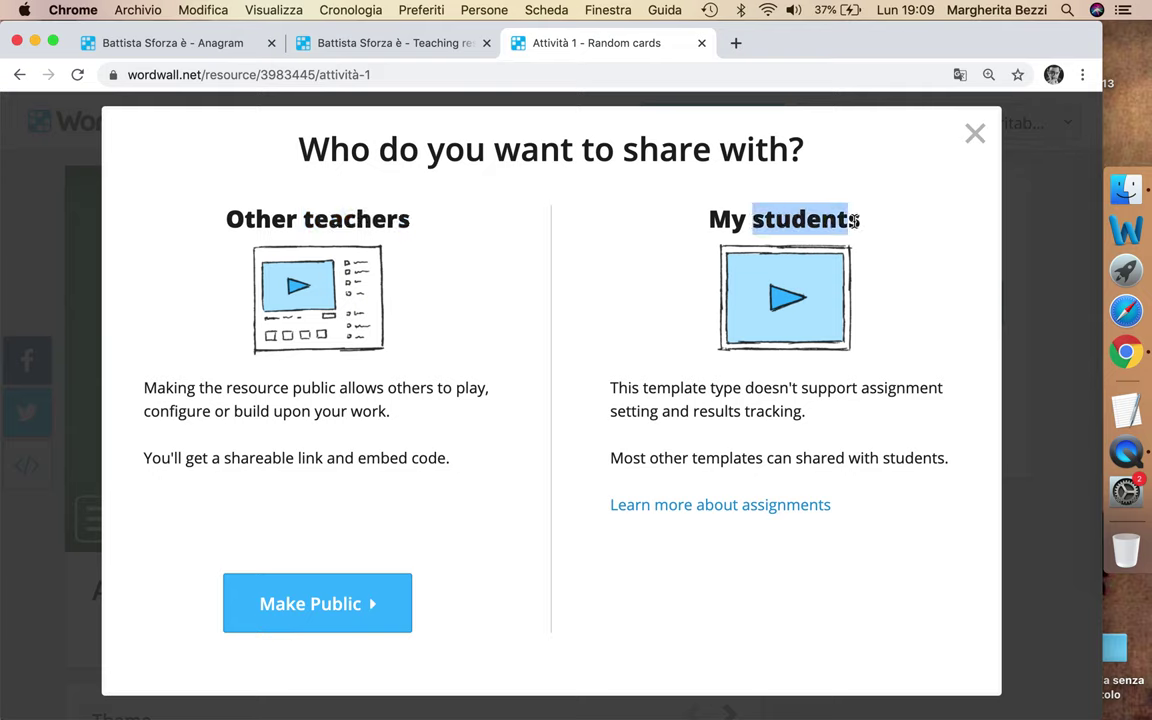
left_click(865, 531)
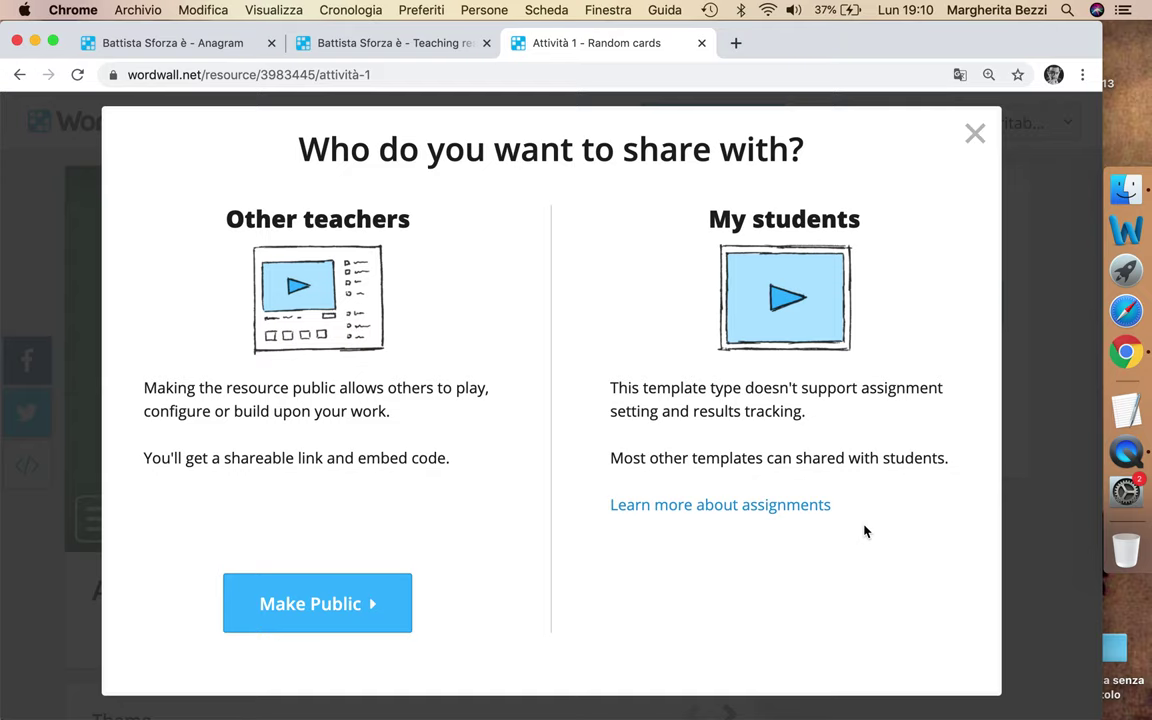
Make the activity public under the title "Attività 1" without adding tags, and copy its shareable link.
left_click(386, 601)
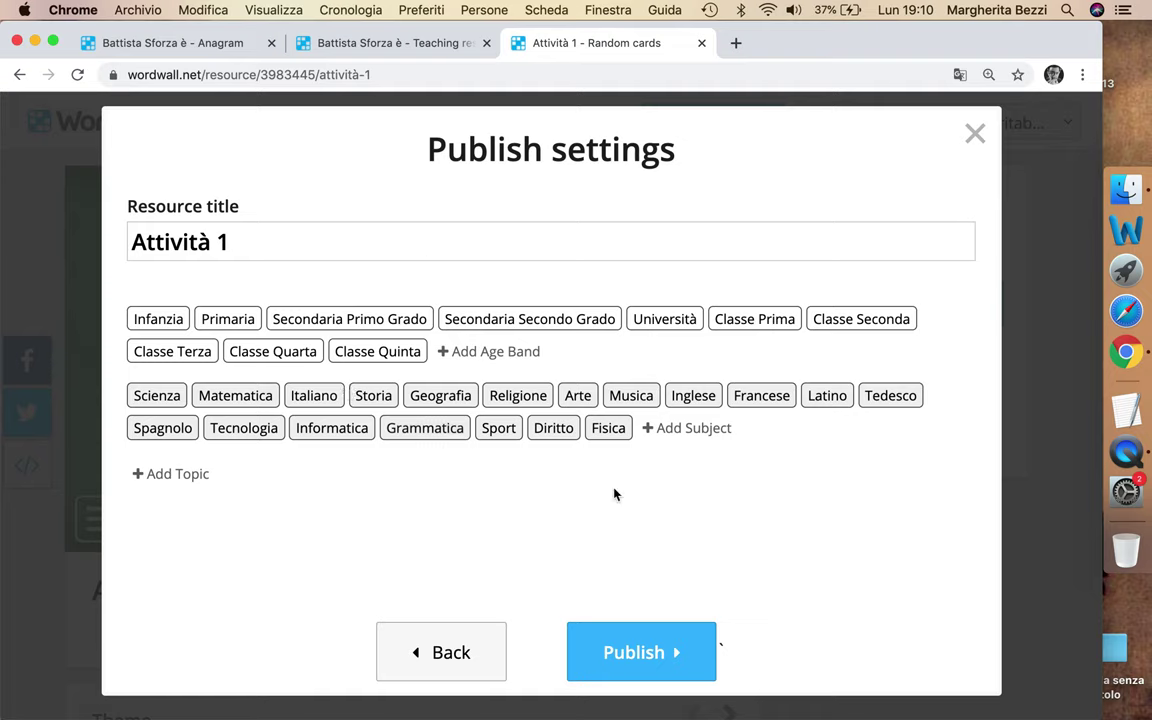
left_click(706, 648)
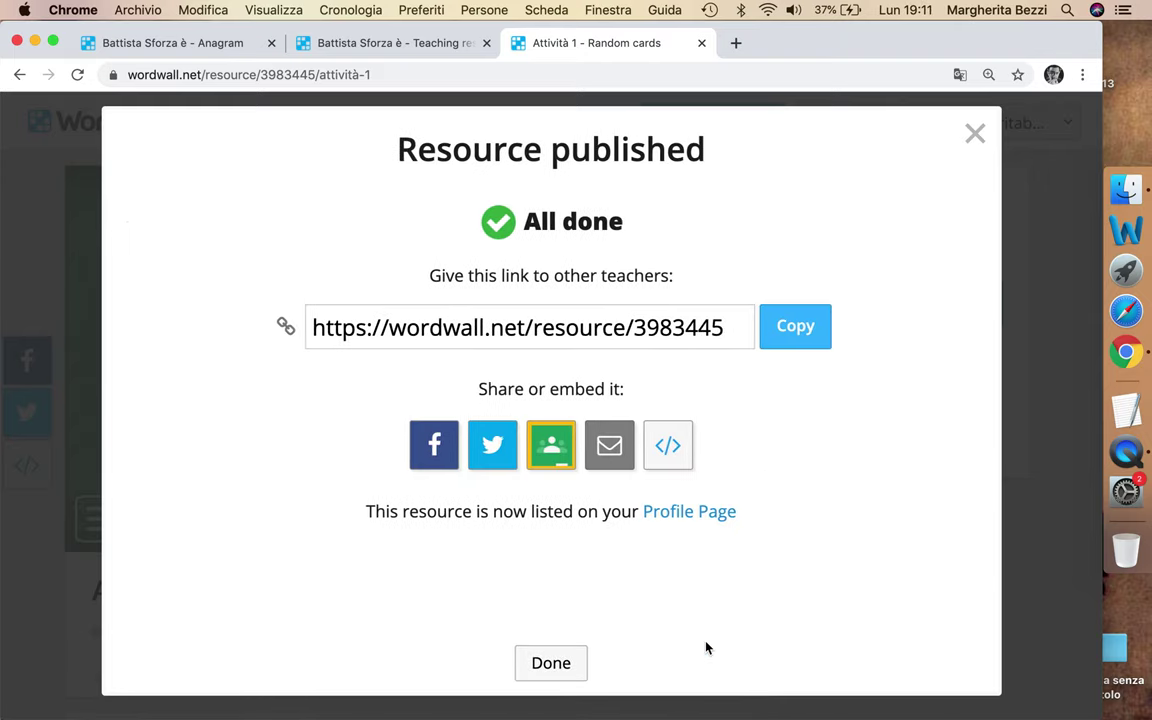
left_click(796, 343)
left_click(568, 671)
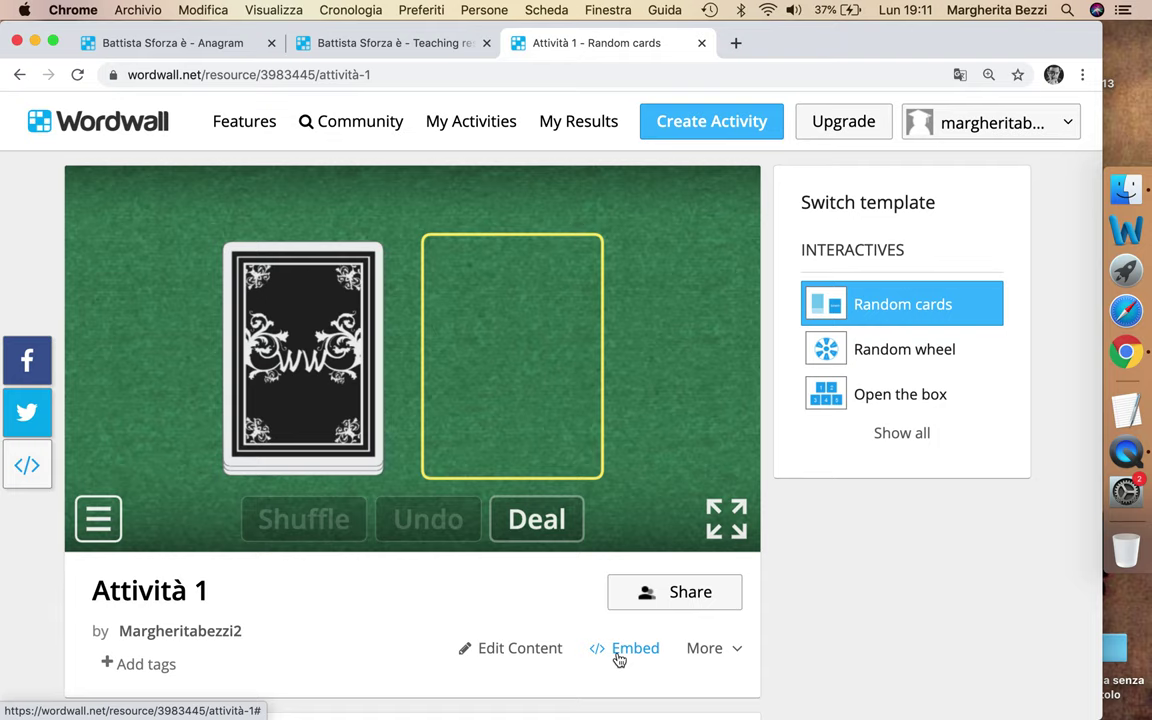
left_click(695, 650)
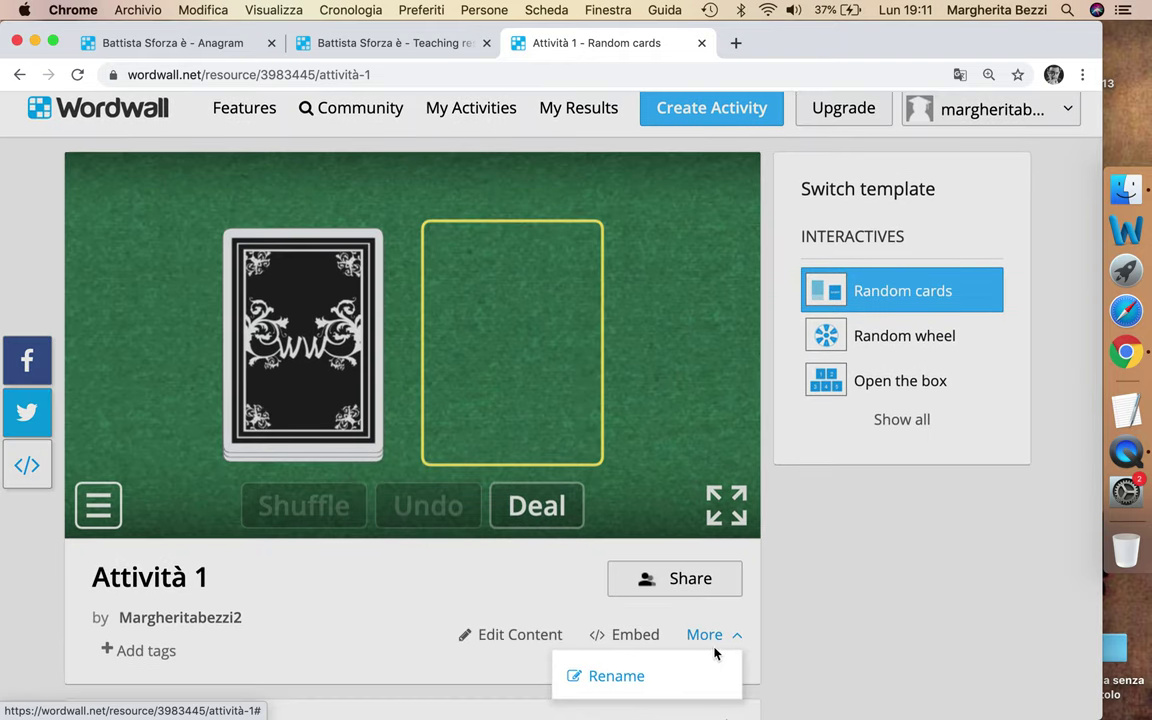
left_click(768, 635)
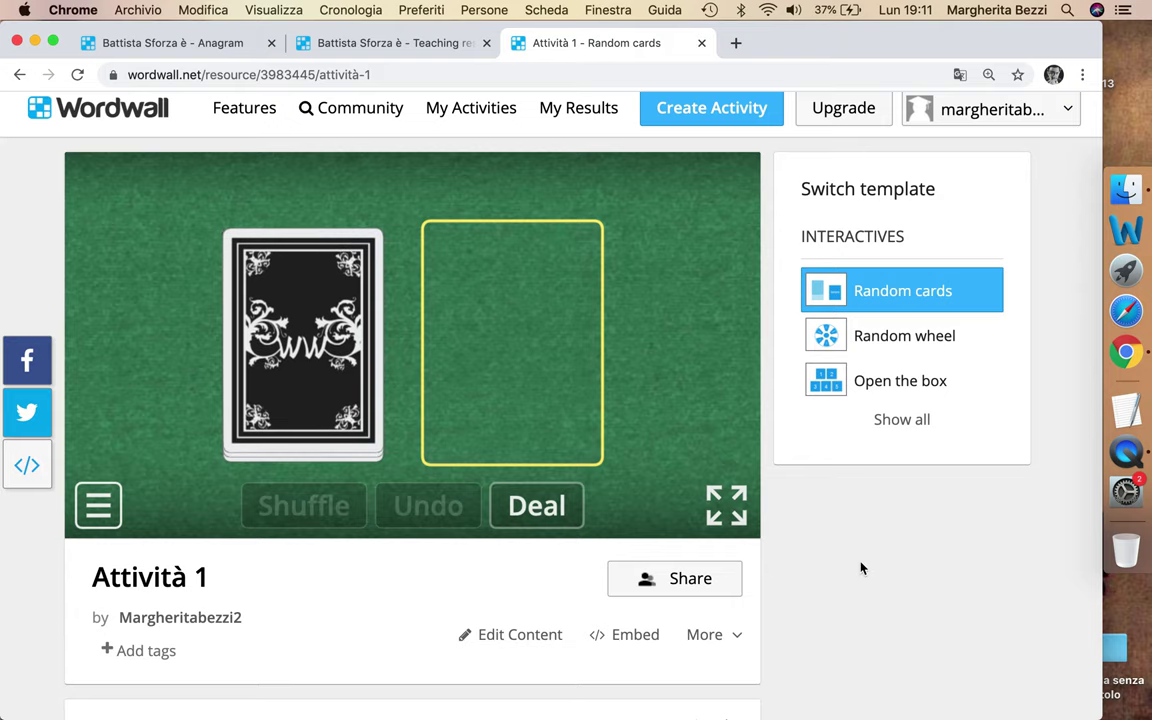
Set the activity's timer to count down from 3 minutes 0 seconds and apply the options to this activity.
scroll(861, 568, "down", 5)
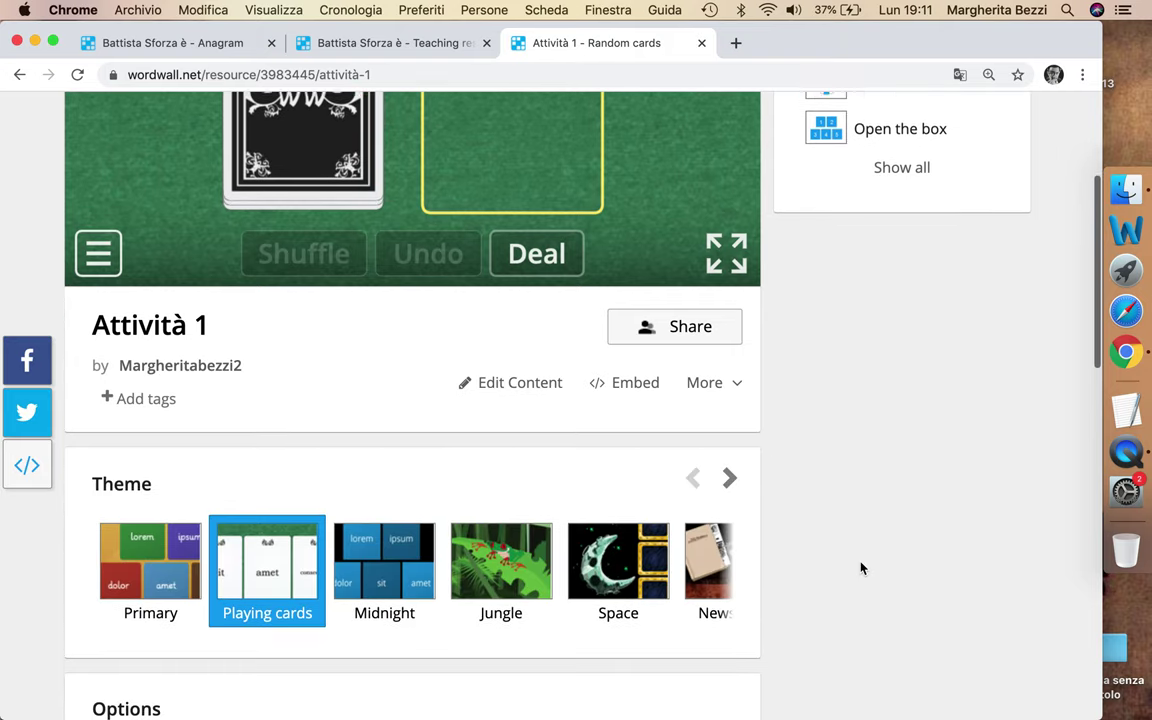
scroll(861, 568, "down", 3)
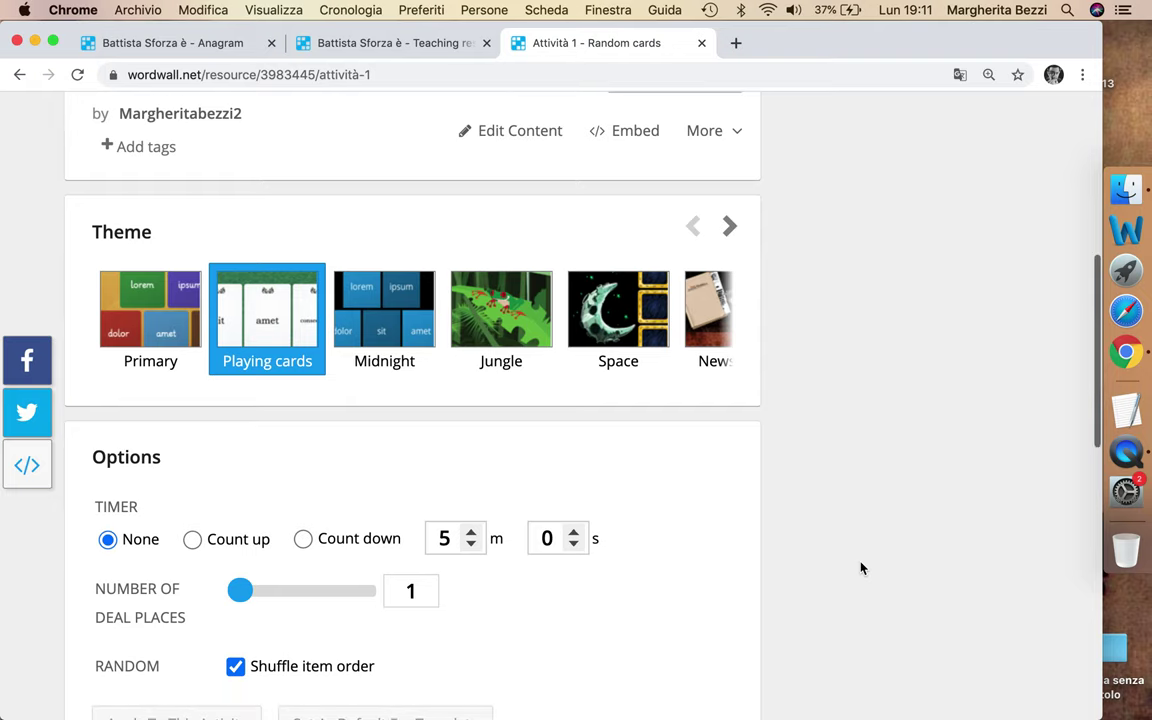
scroll(861, 568, "down", 1)
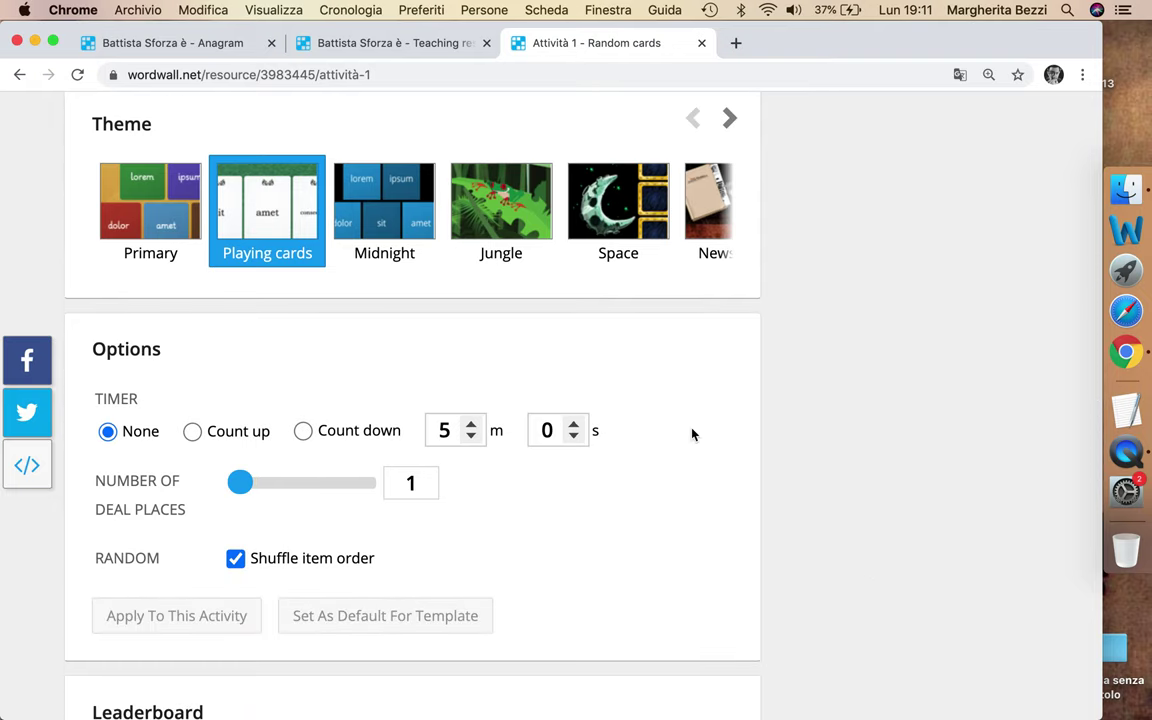
double_click(129, 403)
left_click_drag(165, 360, 85, 357)
left_click_drag(141, 402, 97, 398)
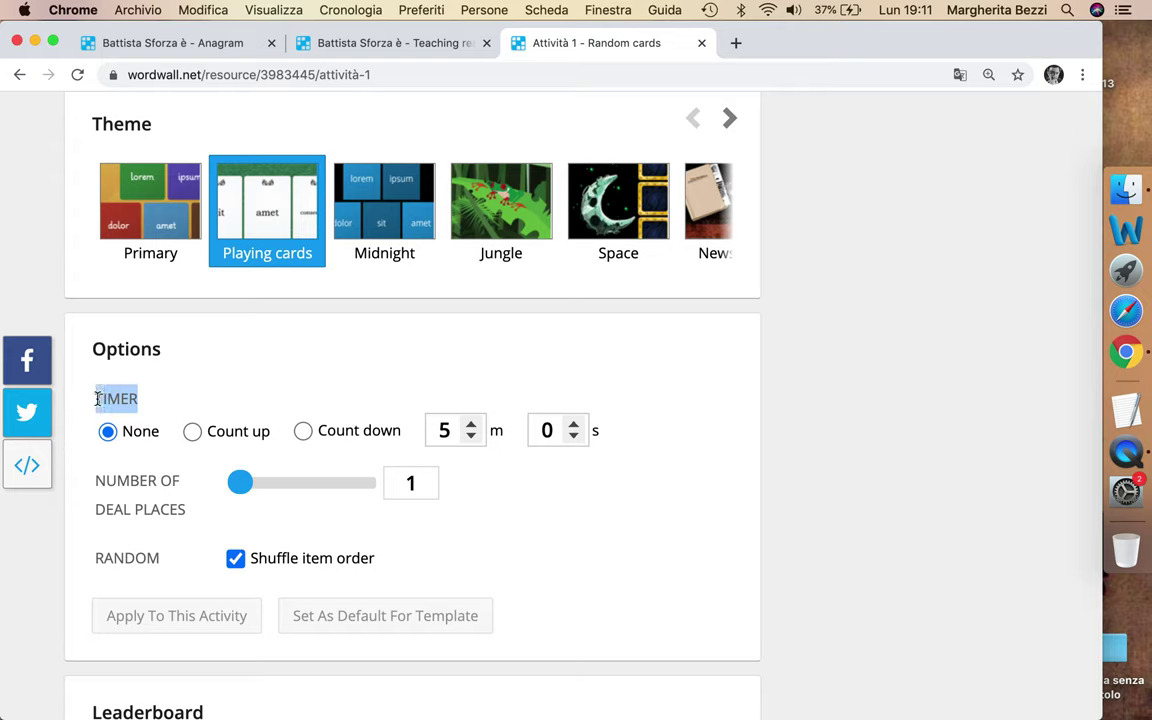
left_click(192, 433)
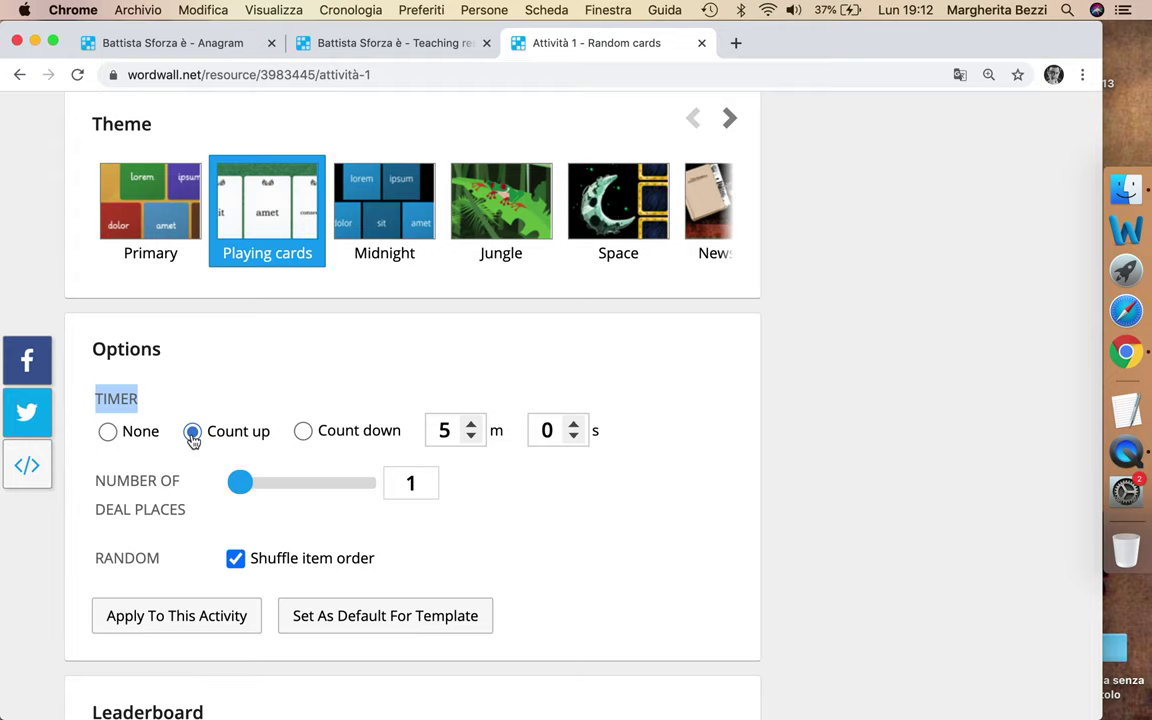
left_click(304, 434)
left_click(474, 437)
left_click(474, 437)
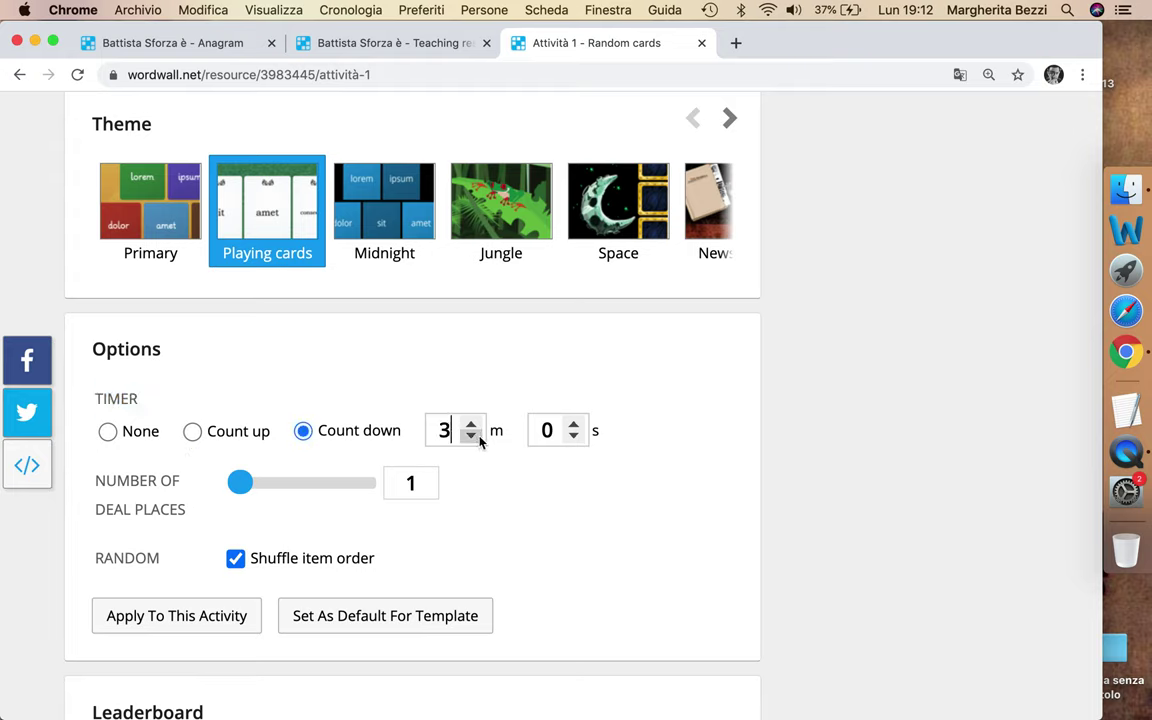
left_click(575, 441)
left_click(575, 441)
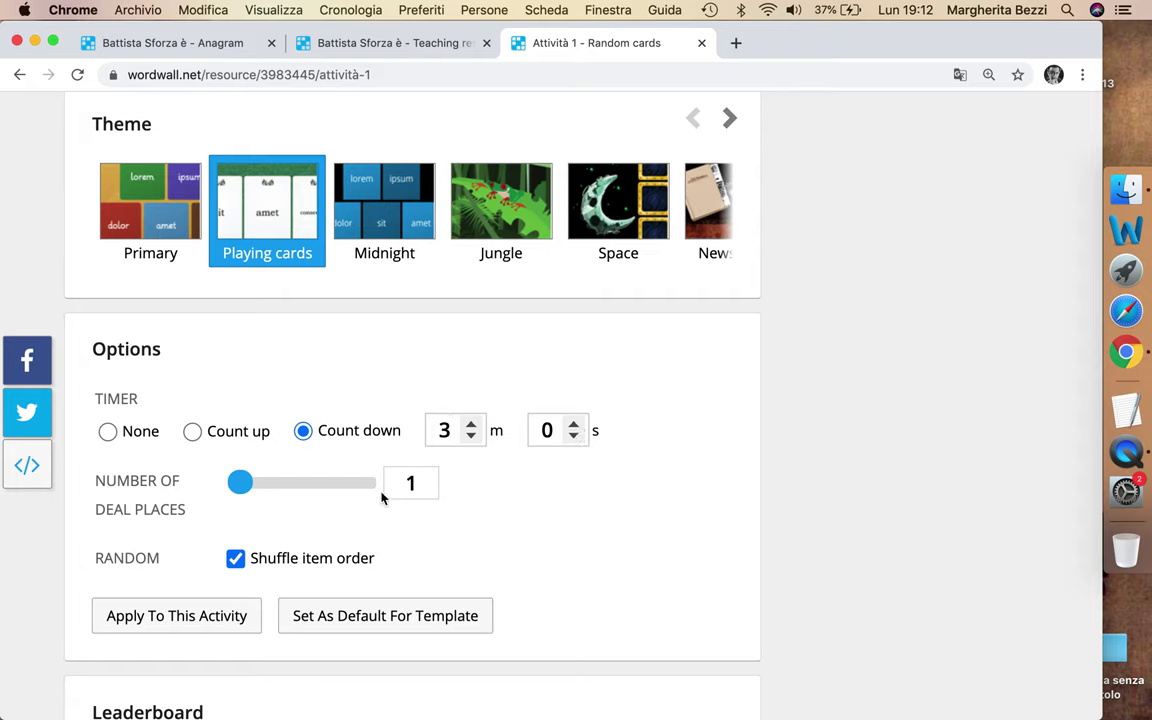
left_click(176, 616)
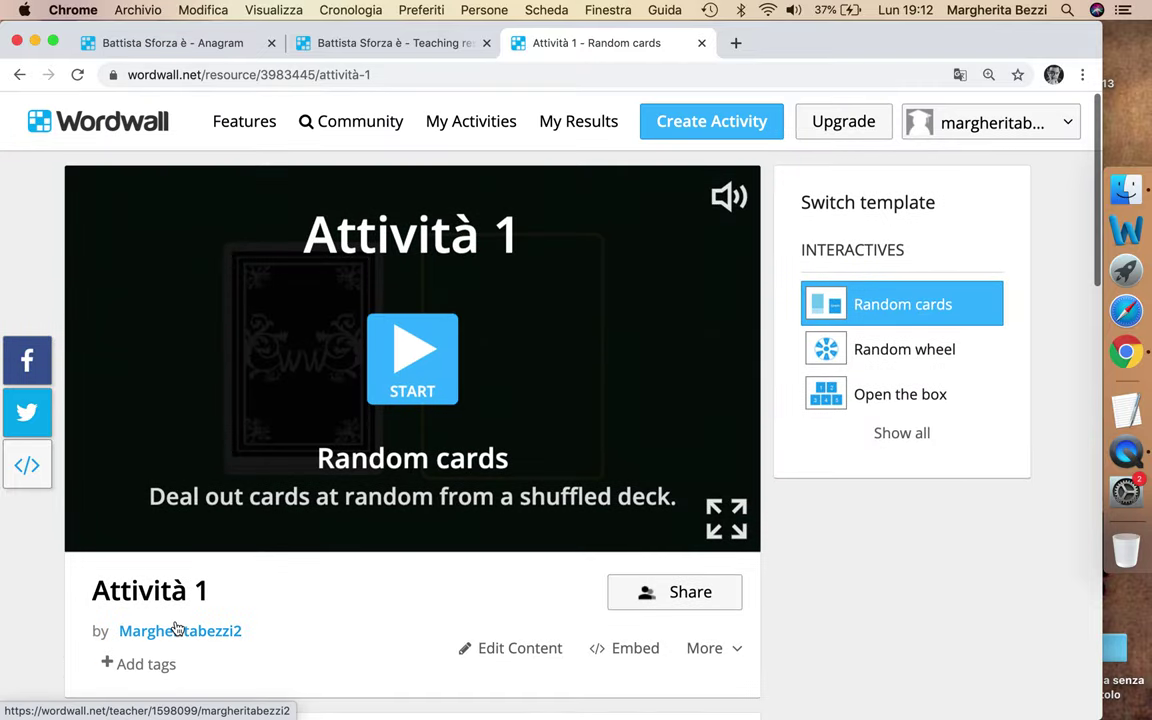
Start the activity with its countdown timer and deal one card from the deck.
left_click(385, 345)
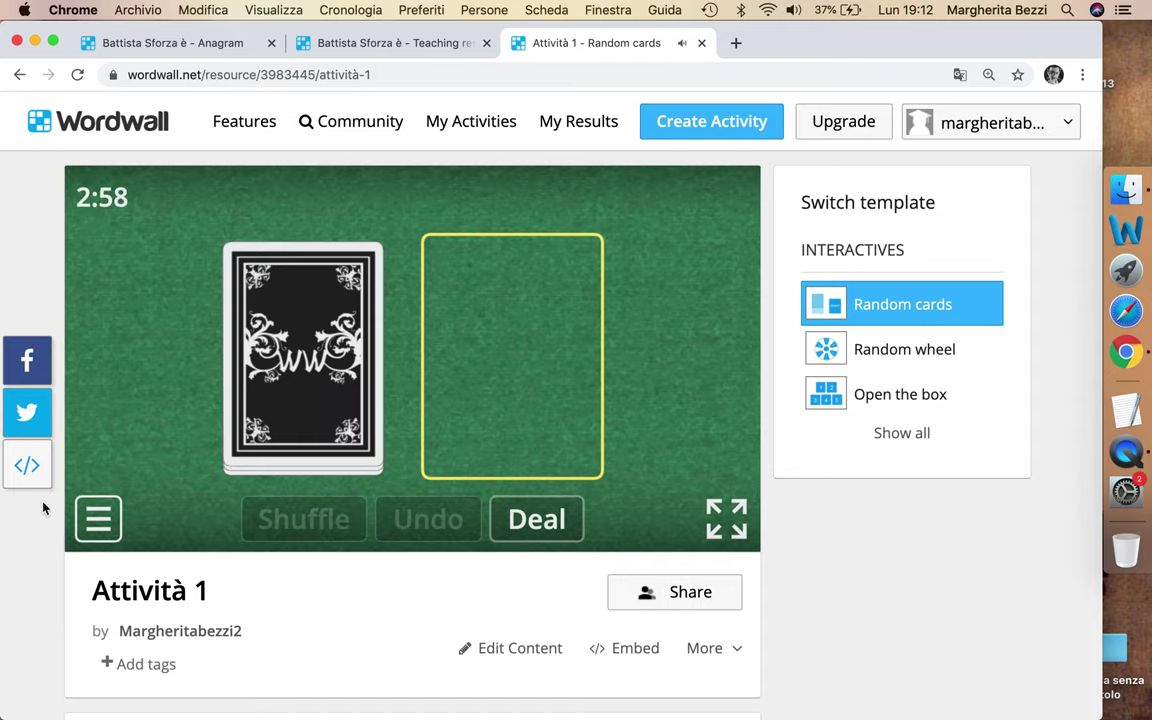
scroll(43, 523, "down", 3)
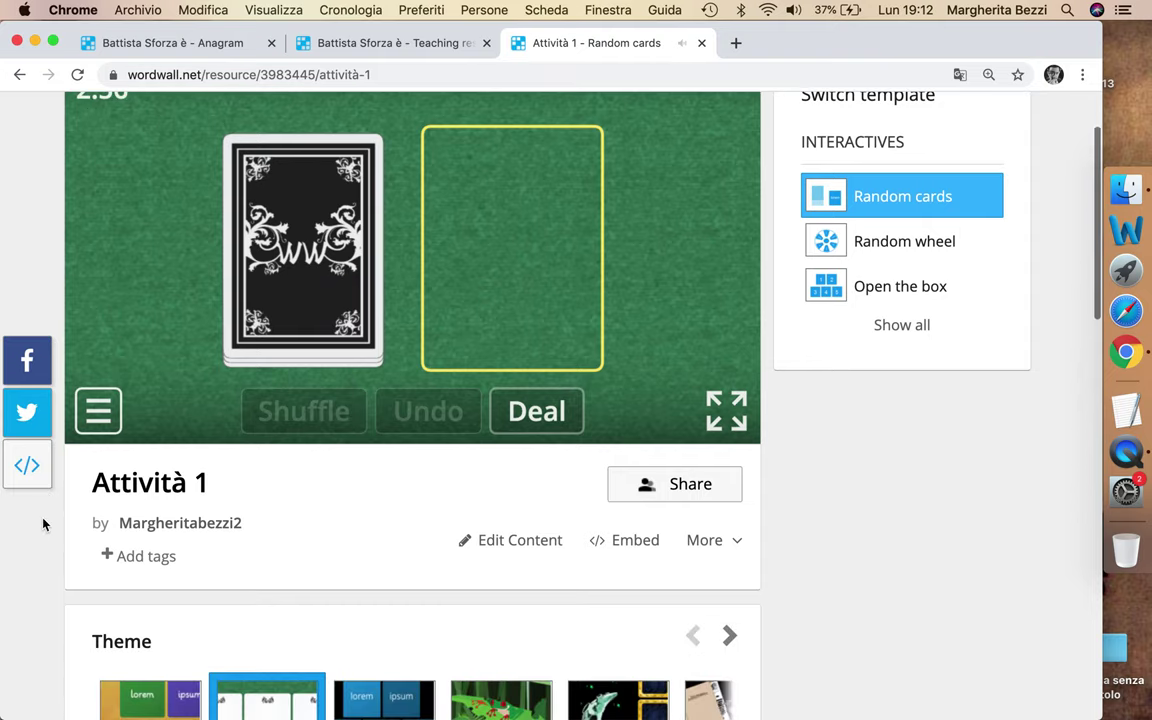
scroll(43, 523, "up", 2)
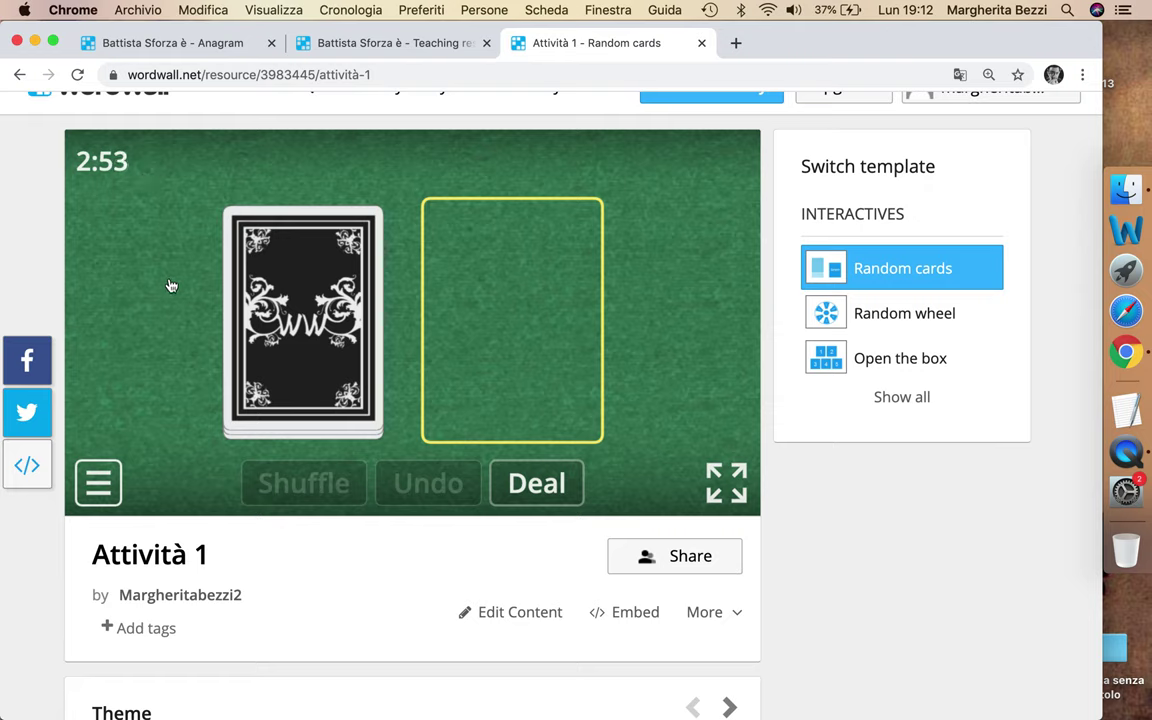
left_click(522, 483)
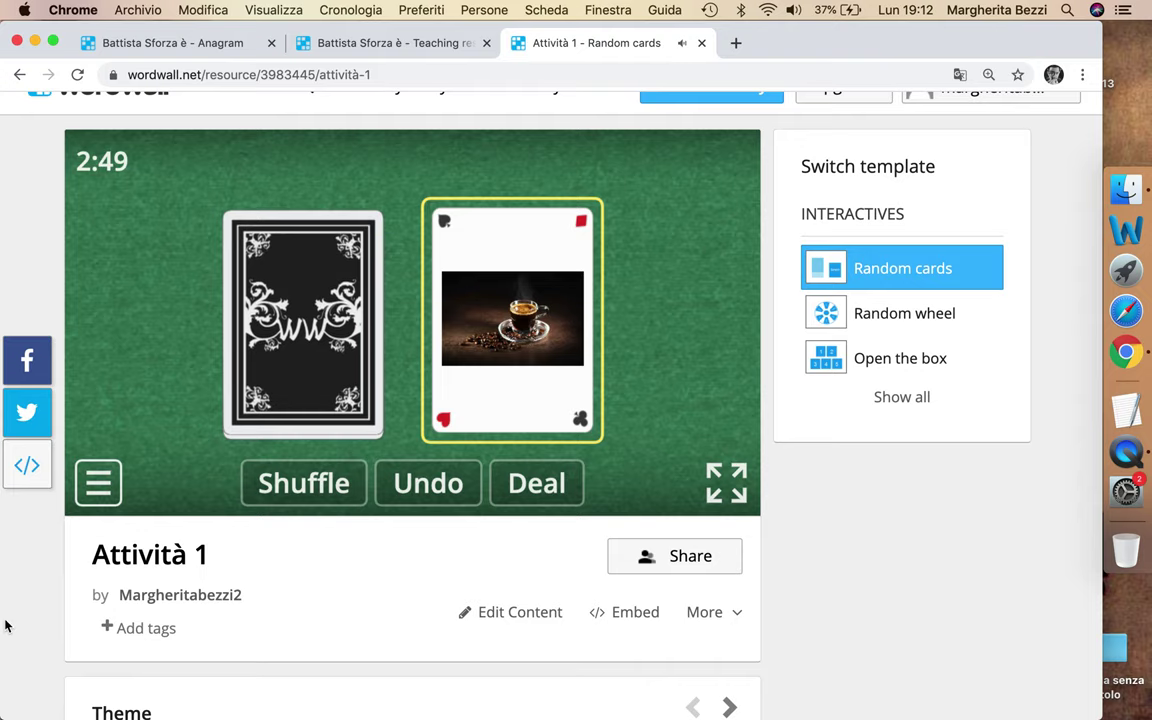
Examine the available themes, the activity options and the leaderboard section below the activity.
scroll(31, 629, "down", 10)
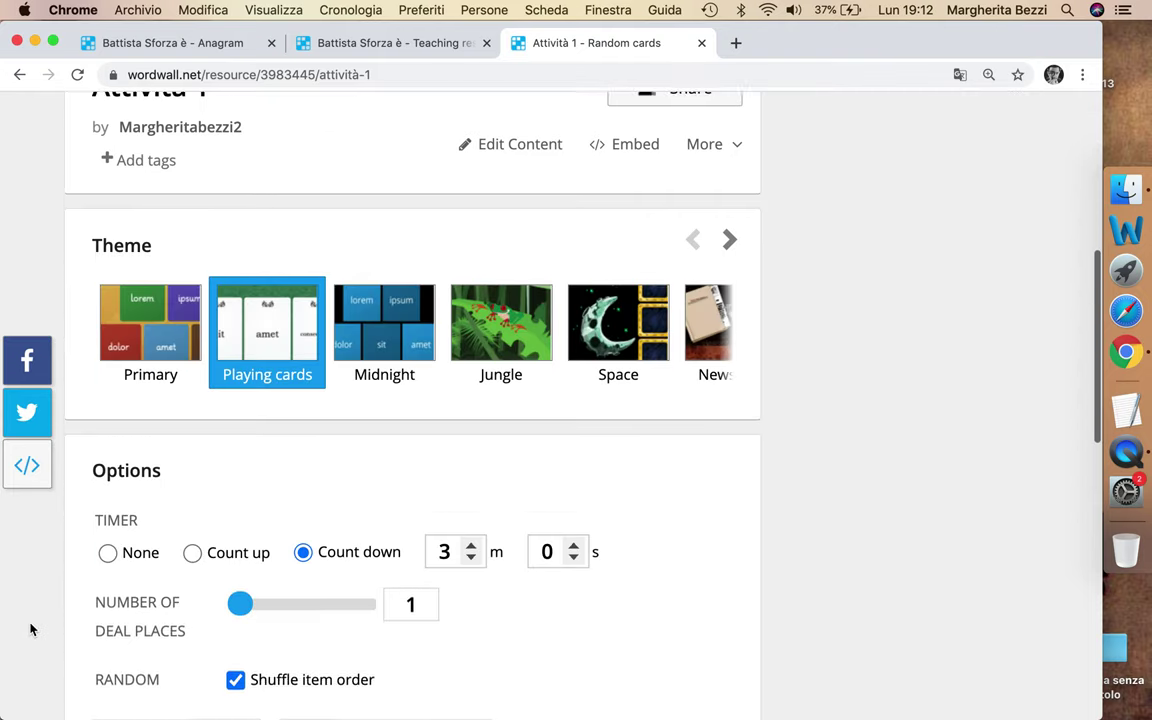
scroll(31, 629, "up", 1)
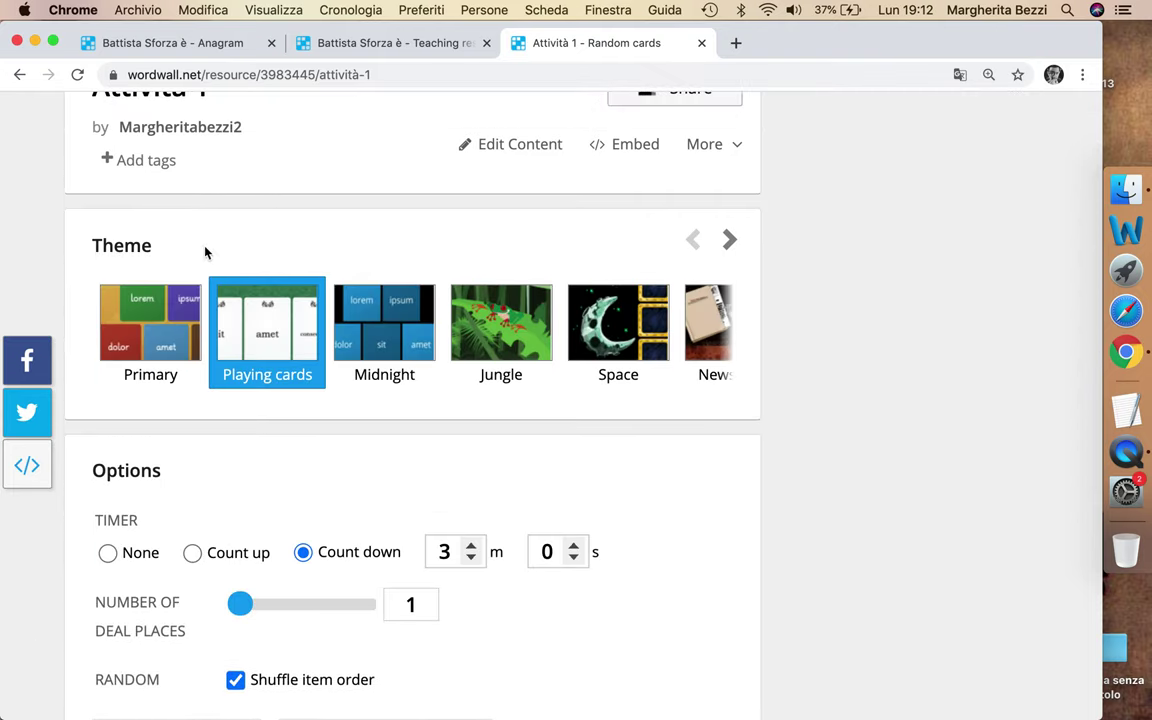
left_click(729, 243)
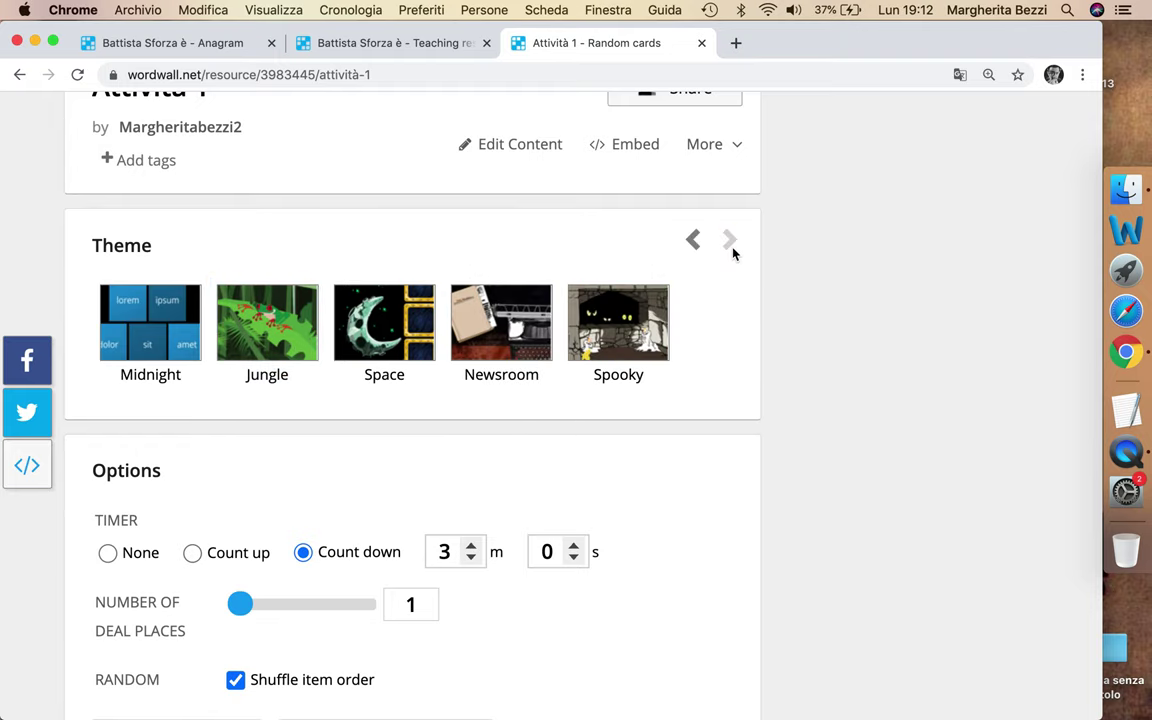
left_click(686, 248)
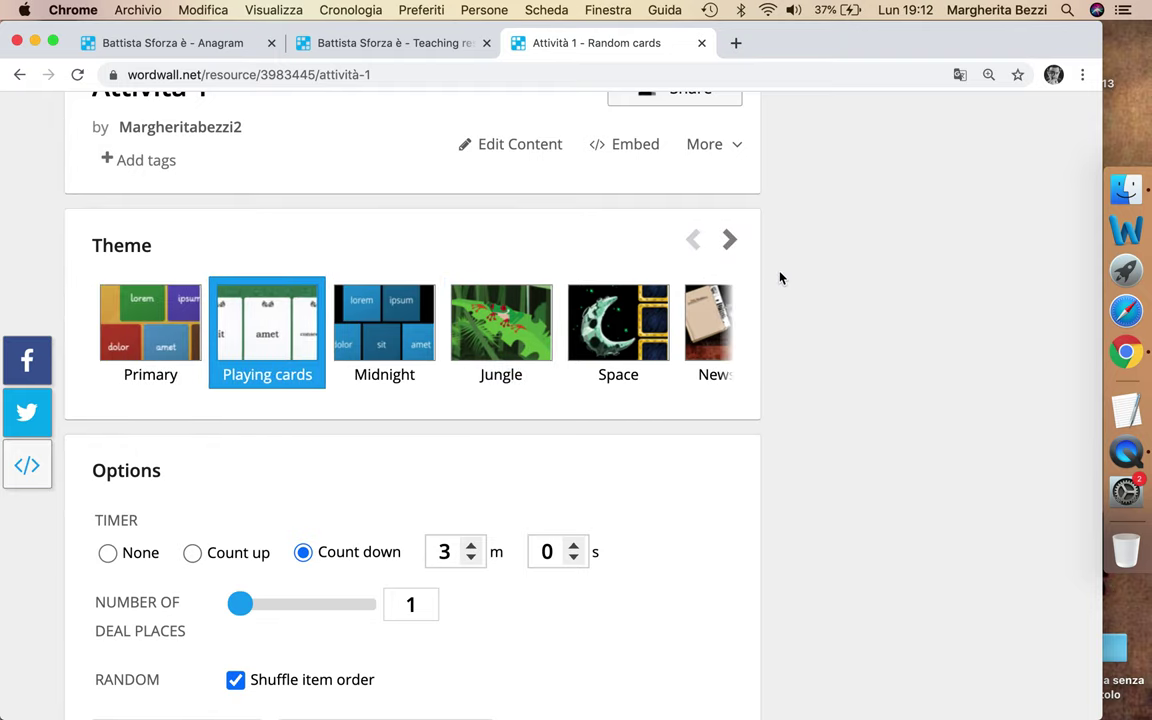
scroll(812, 301, "down", 3)
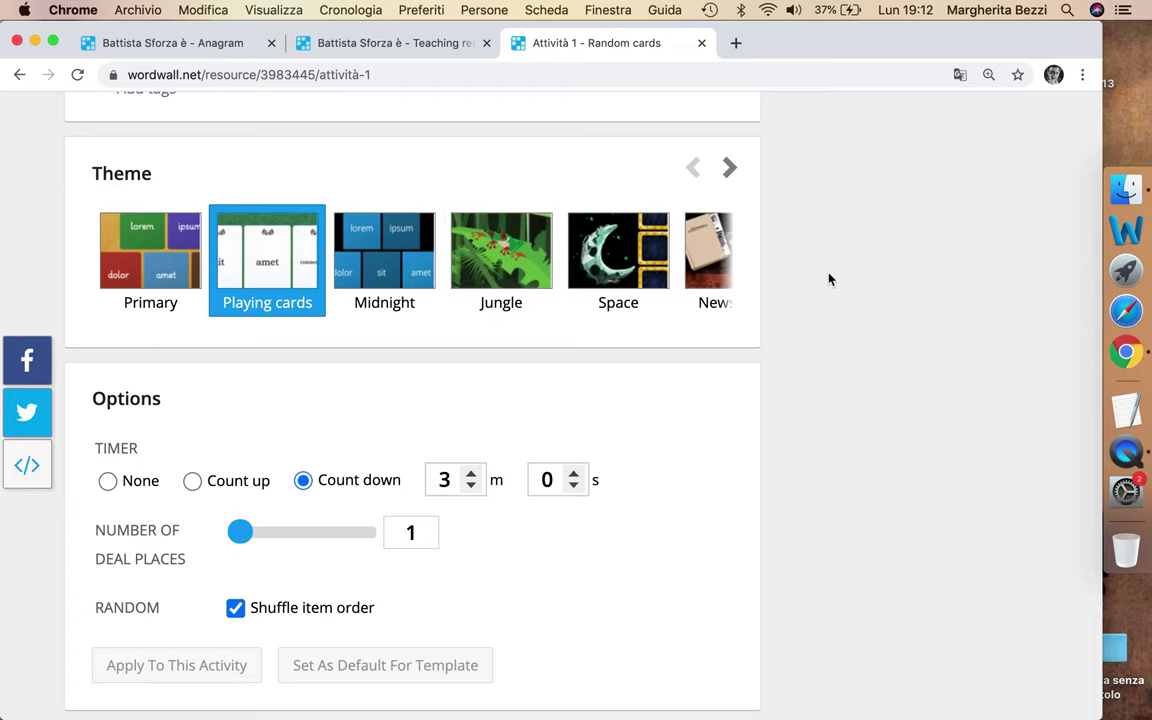
scroll(828, 278, "down", 3)
scroll(828, 278, "down", 4)
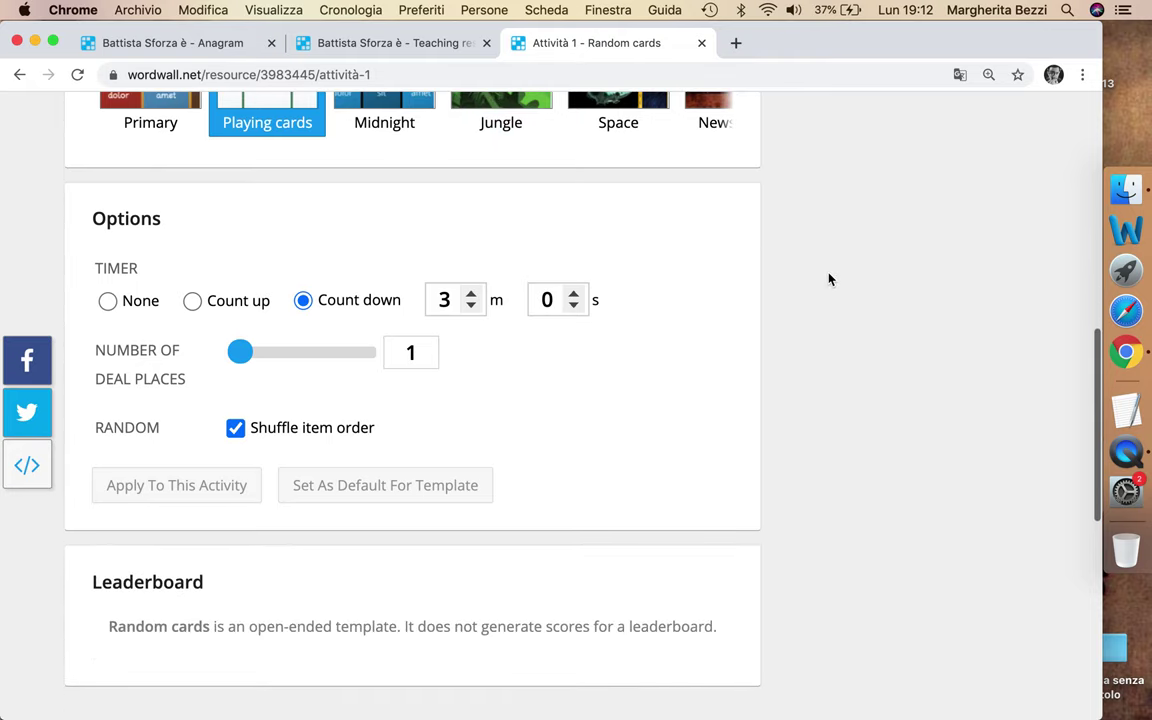
scroll(941, 294, "down", 2)
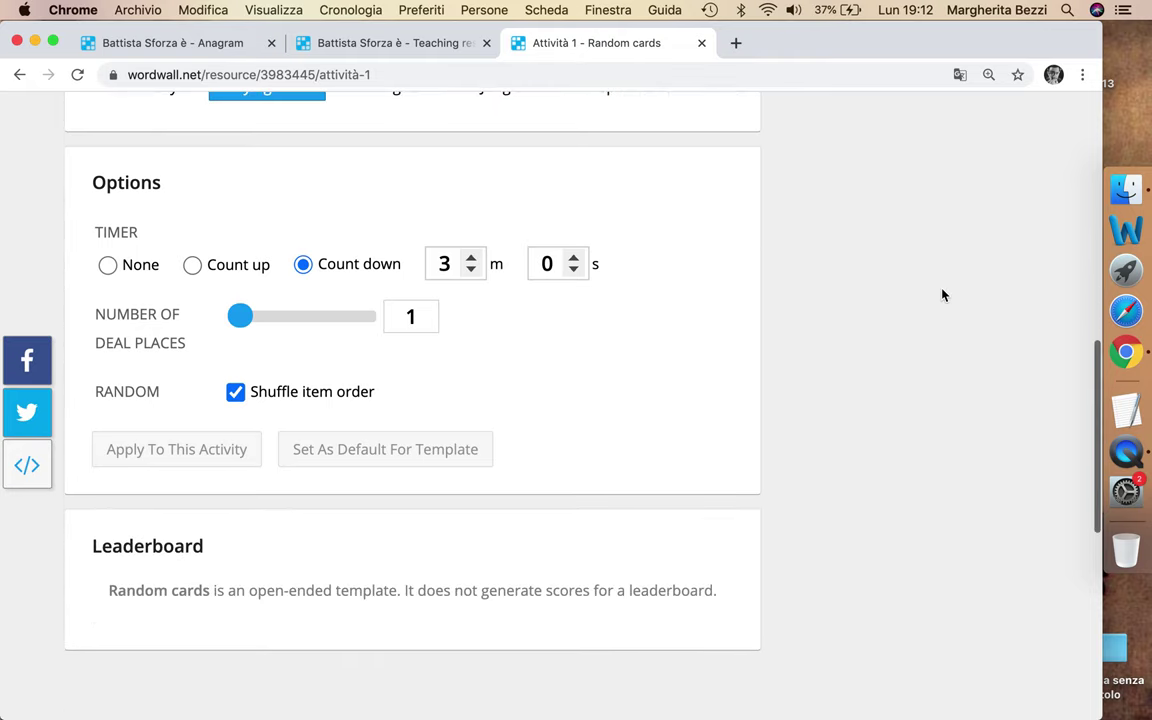
left_click_drag(216, 548, 89, 546)
left_click(57, 549)
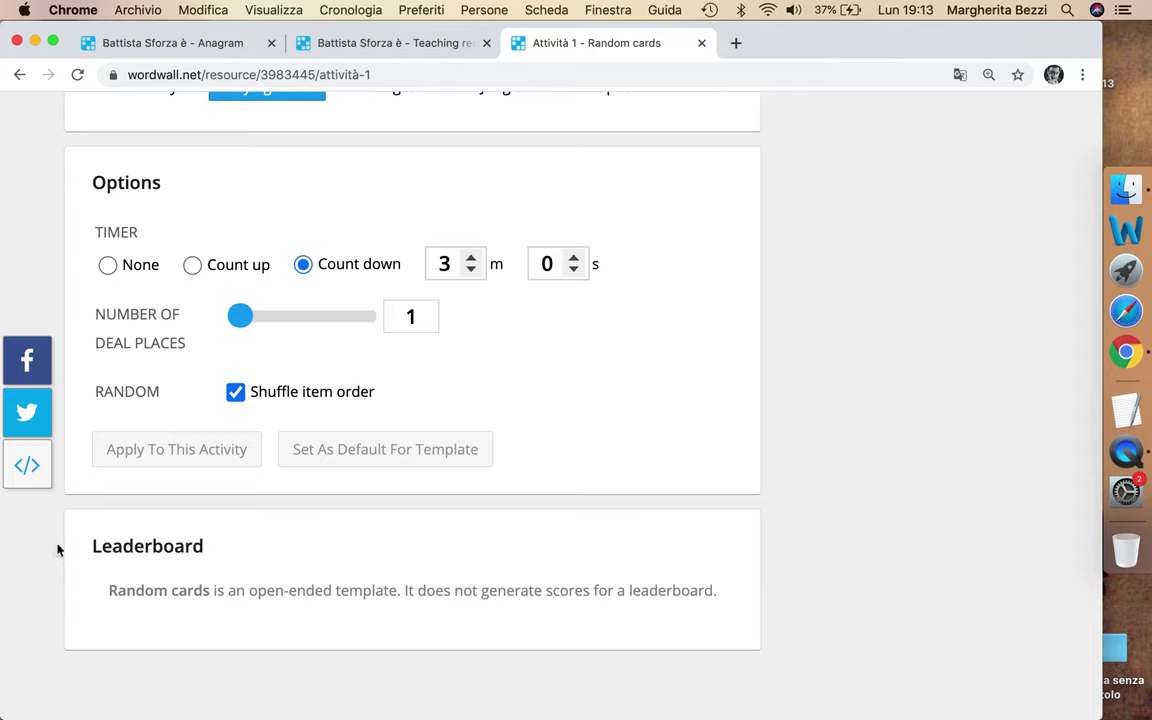